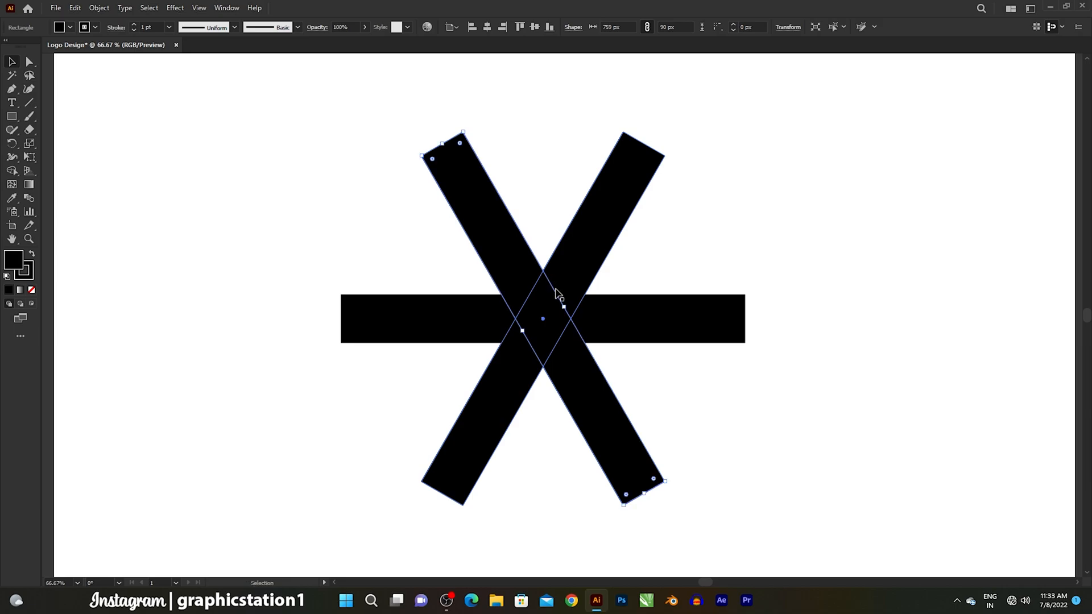
- Reposition the three crossing black bars so they form a triangle with overlapping ends around an open centre
left_click_drag(541, 317, 633, 237)
left_click(565, 275)
left_click_drag(566, 276, 525, 174)
left_click_drag(572, 201, 568, 263)
left_click_drag(505, 285, 517, 293)
left_click_drag(626, 305, 617, 305)
left_click(359, 220)
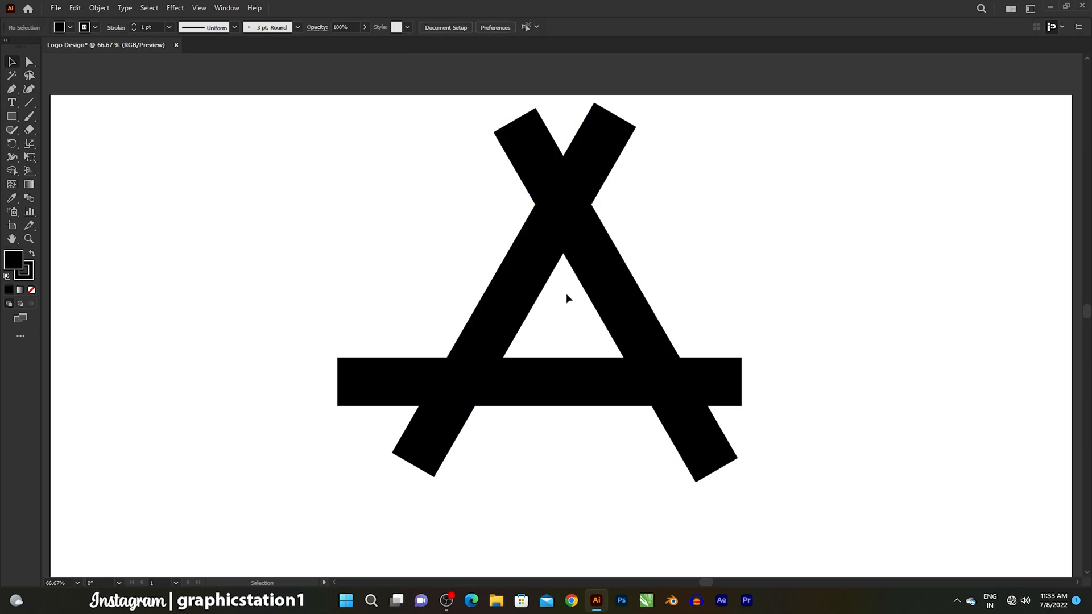
- Divide the three overlapping bars into separate pieces with Pathfinder Divide and ungroup them
left_click_drag(566, 278, 579, 241)
left_click_drag(402, 122, 680, 359)
left_click_drag(640, 287, 601, 349)
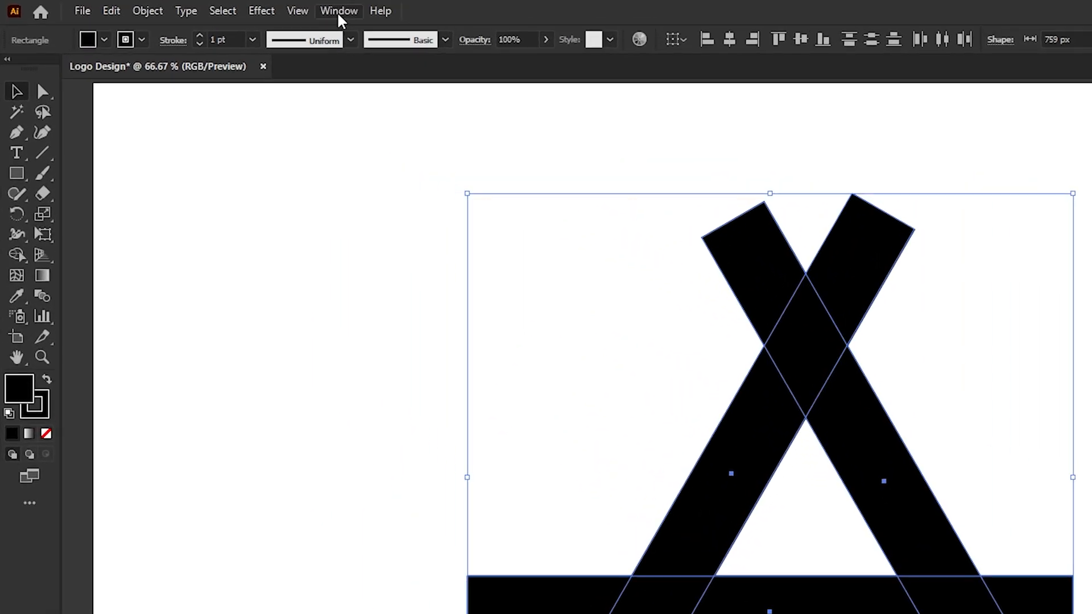
left_click(226, 8)
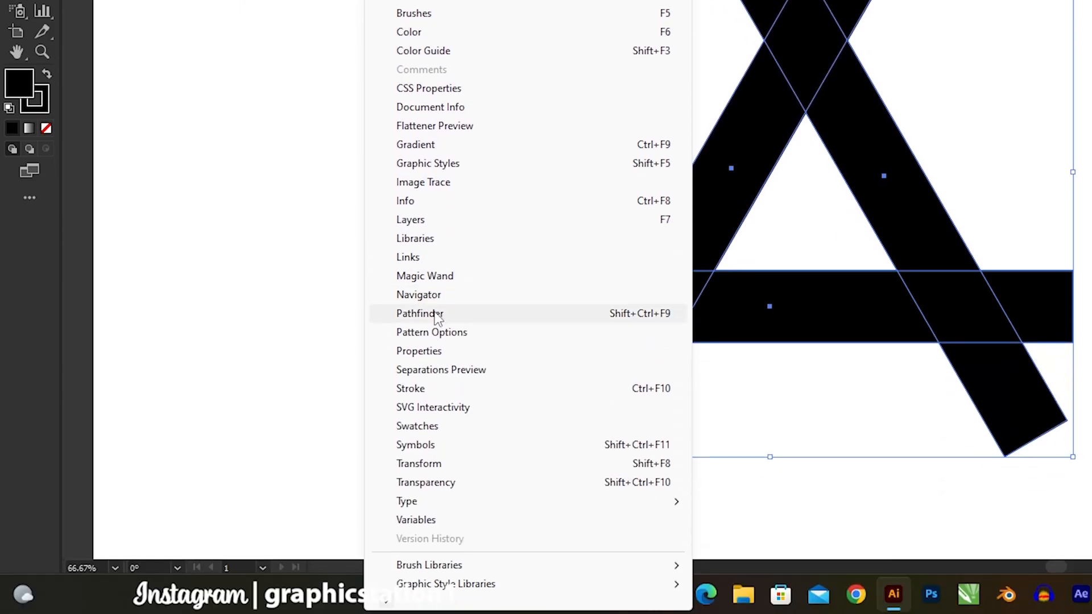
left_click(434, 315)
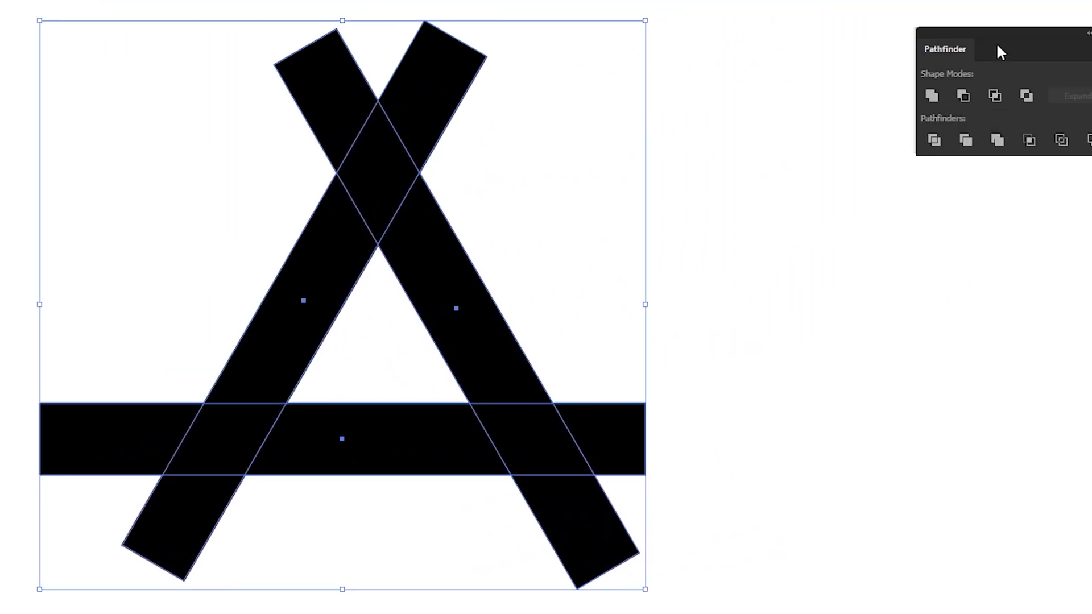
left_click_drag(997, 49, 782, 231)
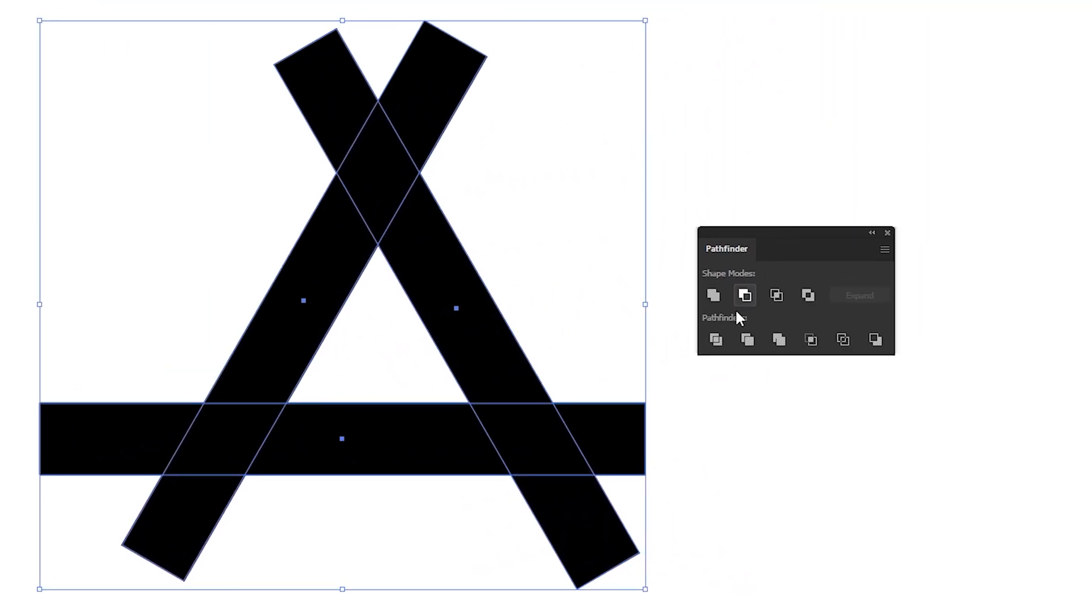
left_click(716, 340)
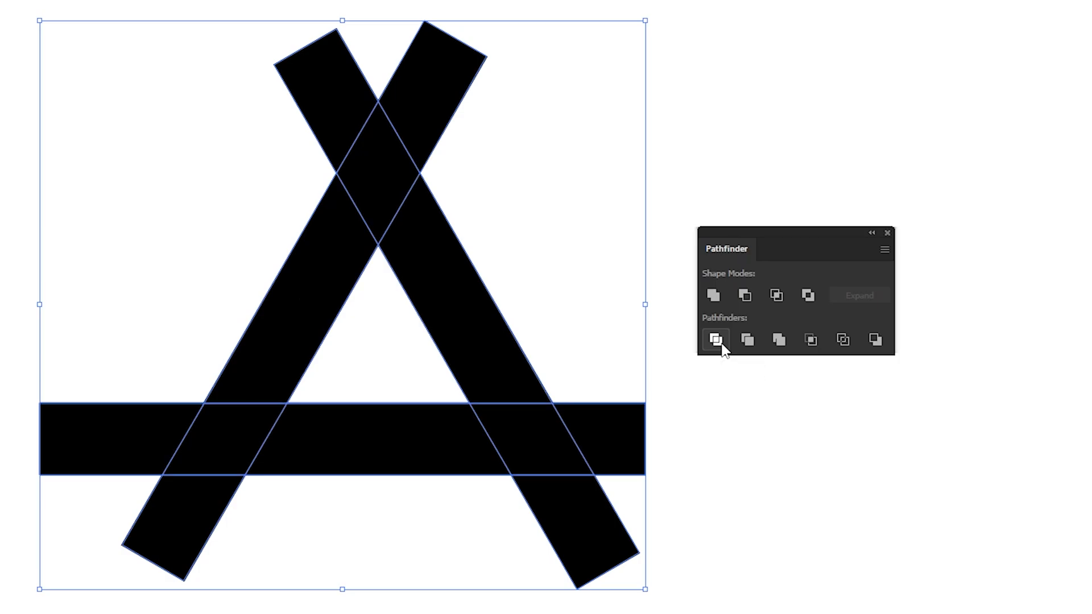
right_click(384, 189)
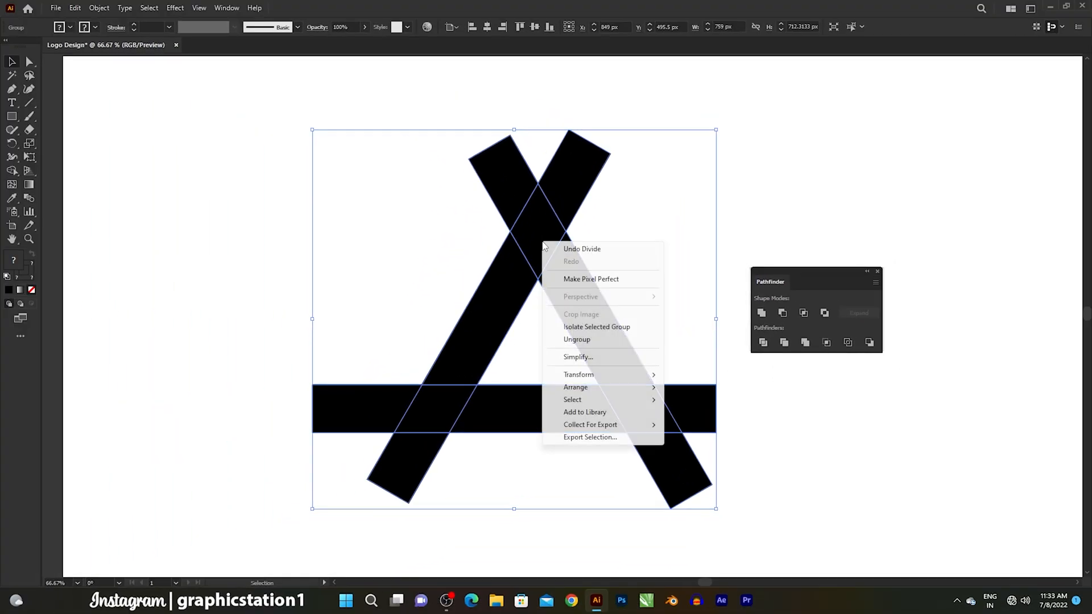
left_click(576, 340)
- Move the six bar ends protruding beyond the triangle away from it and delete them
left_click_drag(578, 195, 658, 182)
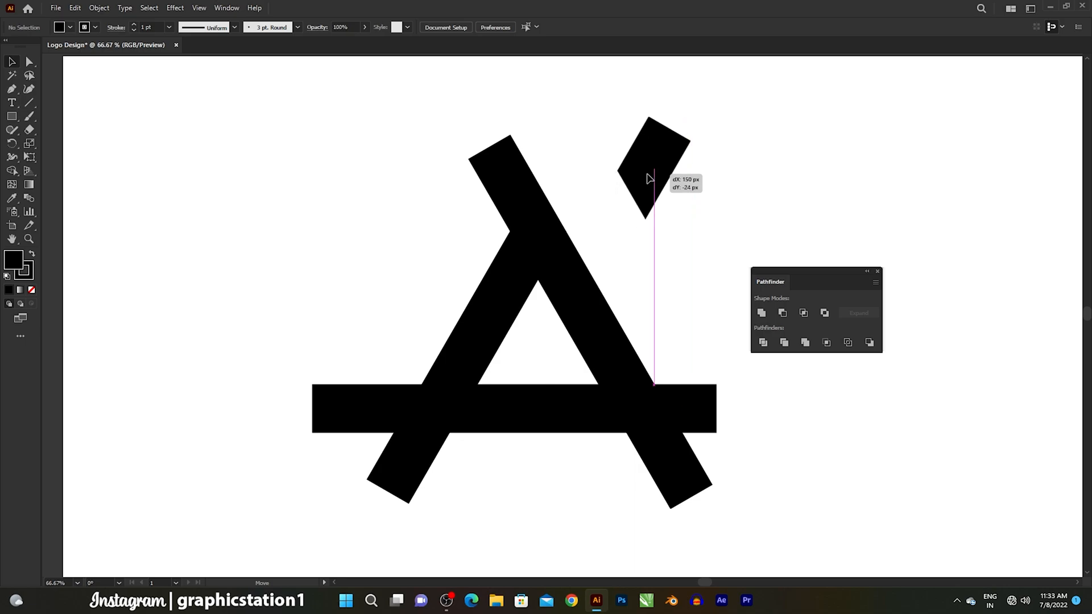
left_click_drag(515, 171, 620, 125)
left_click_drag(371, 410, 346, 270)
left_click(398, 453)
left_click_drag(398, 453, 281, 337)
left_click_drag(685, 471, 389, 464)
left_click_drag(706, 412, 320, 339)
left_click_drag(388, 456, 332, 394)
left_click_drag(246, 207, 339, 419)
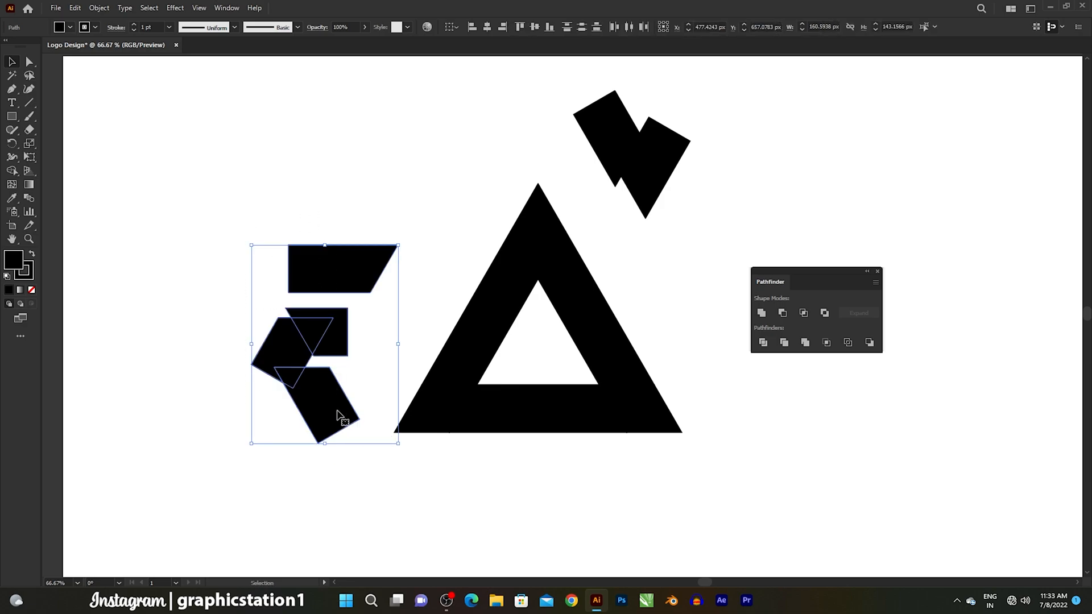
key("Delete")
left_click_drag(698, 179, 698, 179)
key("Delete")
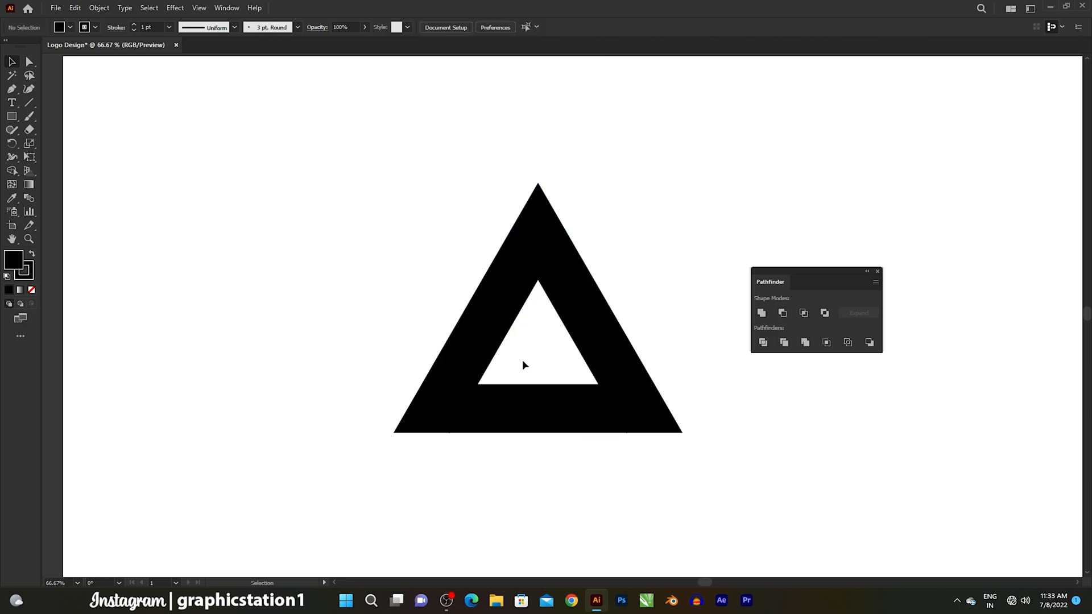
- Merge each side of the triangle with one adjacent corner piece using Shape Builder, leaving three interlocking bands
scroll(537, 359, "up", 1)
left_click_drag(375, 119, 685, 475)
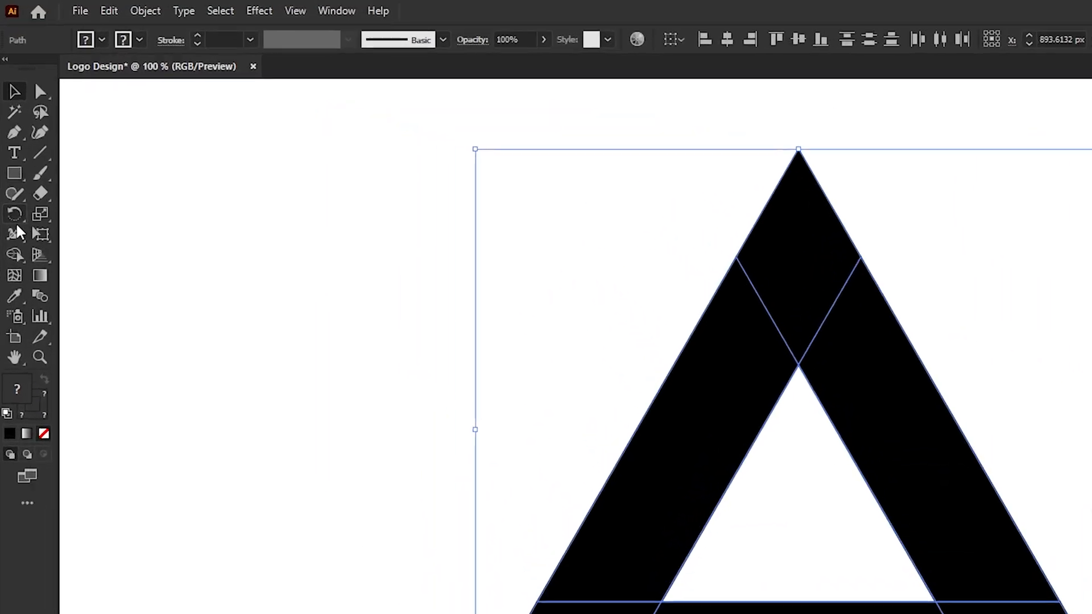
left_click(12, 171)
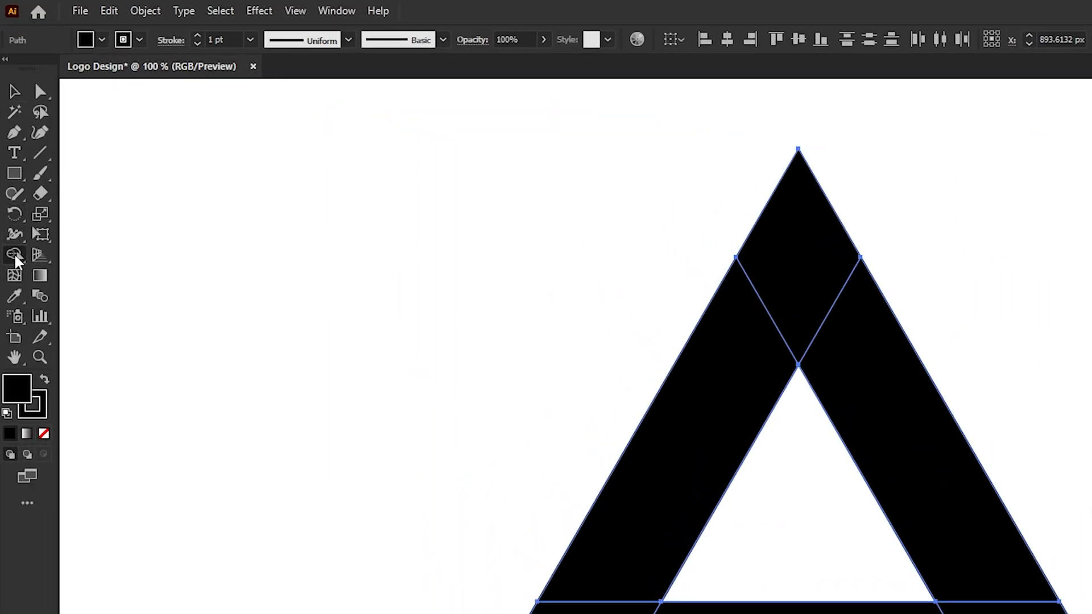
left_click(91, 259)
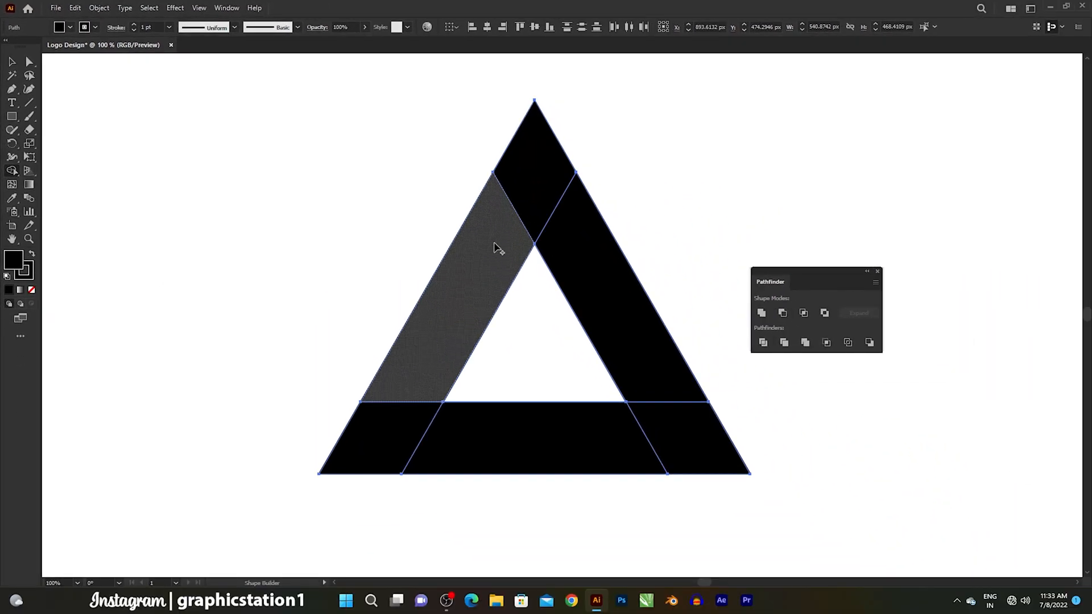
left_click_drag(499, 249, 526, 186)
left_click_drag(673, 373, 690, 431)
left_click_drag(469, 442, 407, 435)
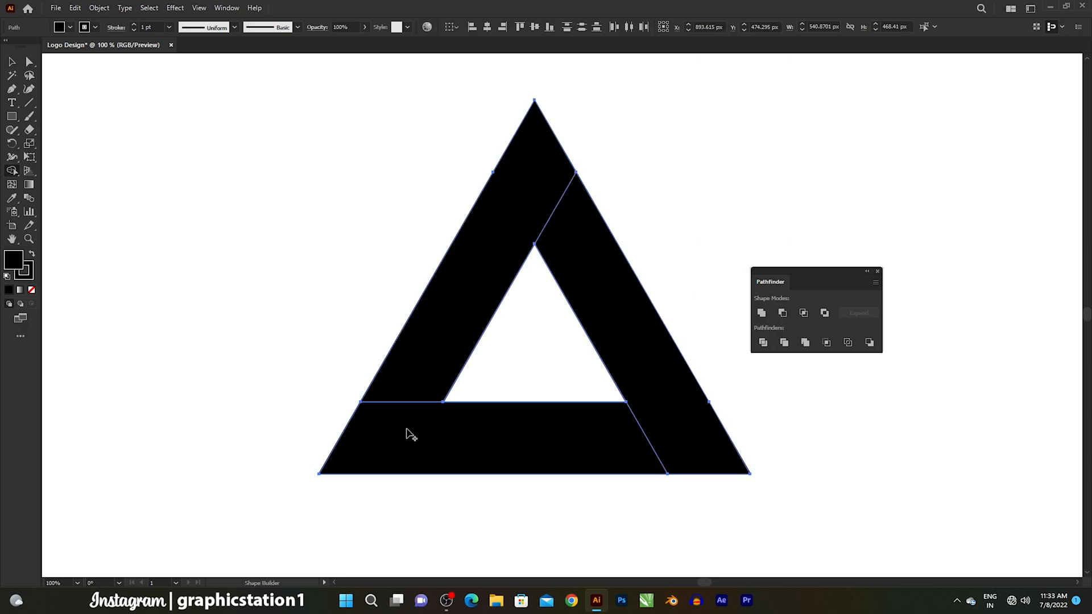
left_click(11, 61)
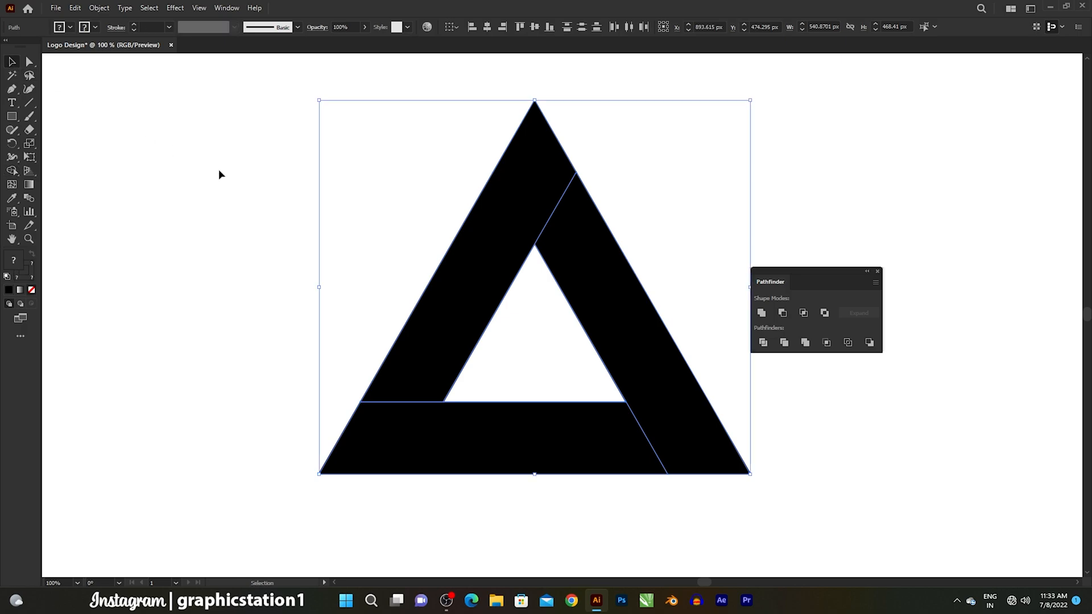
left_click(221, 172)
- Round the triangle's three outer corners together to a radius of about 60 px
left_click_drag(401, 149, 678, 491)
left_click(29, 62)
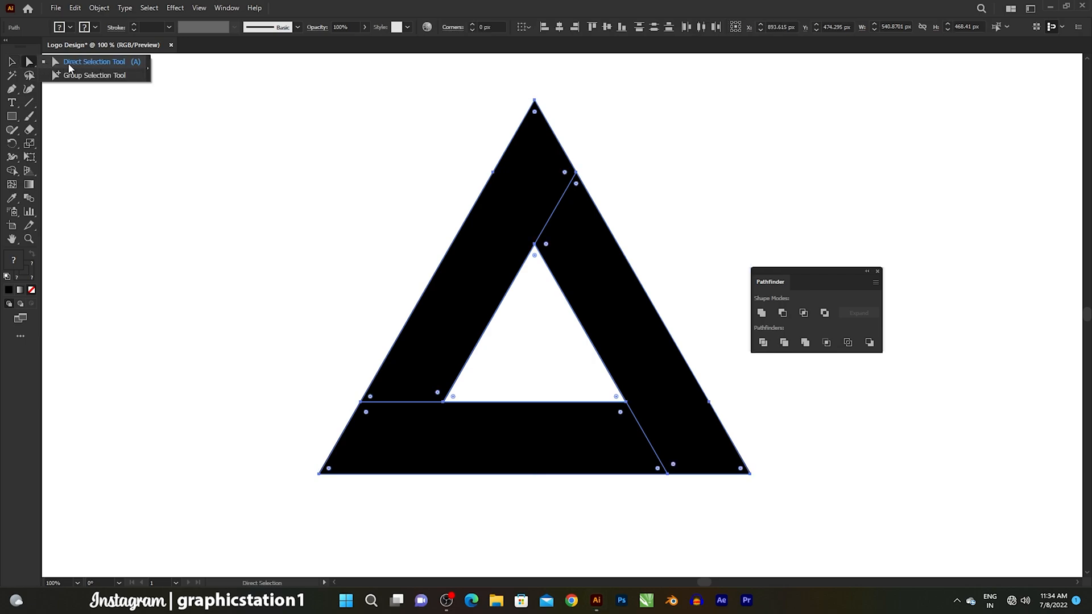
left_click(88, 68)
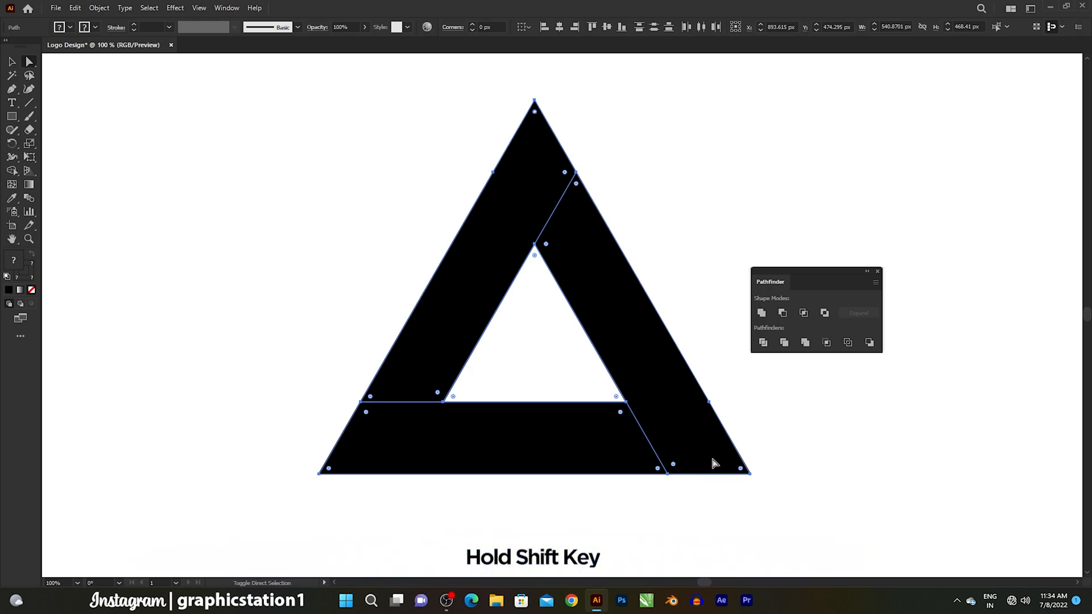
left_click(667, 474, "shift")
left_click(320, 474, "shift")
left_click_drag(331, 470, 438, 380)
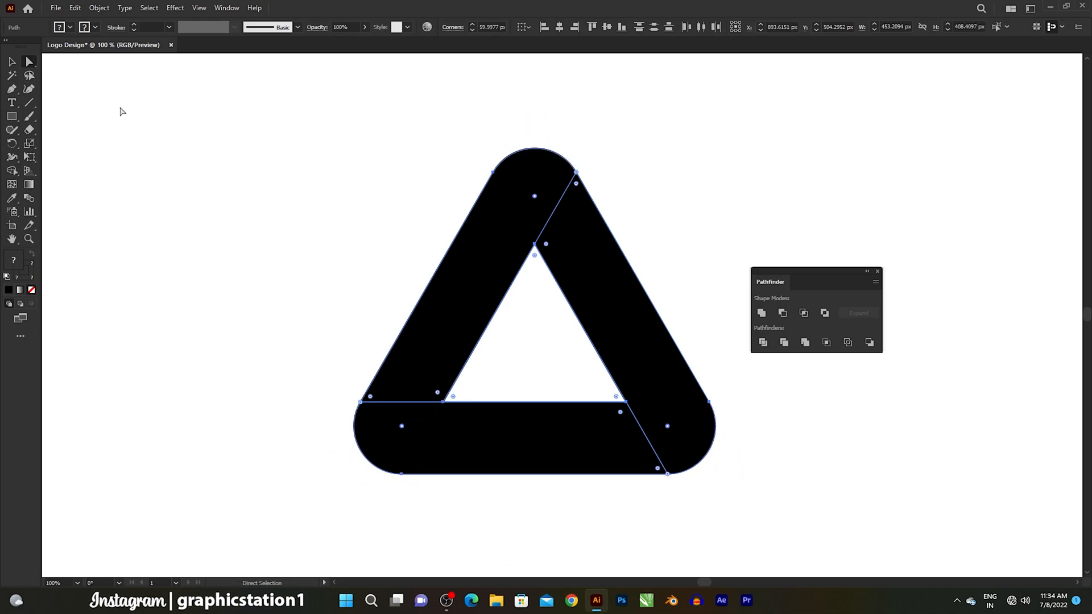
left_click(13, 63)
left_click(186, 158)
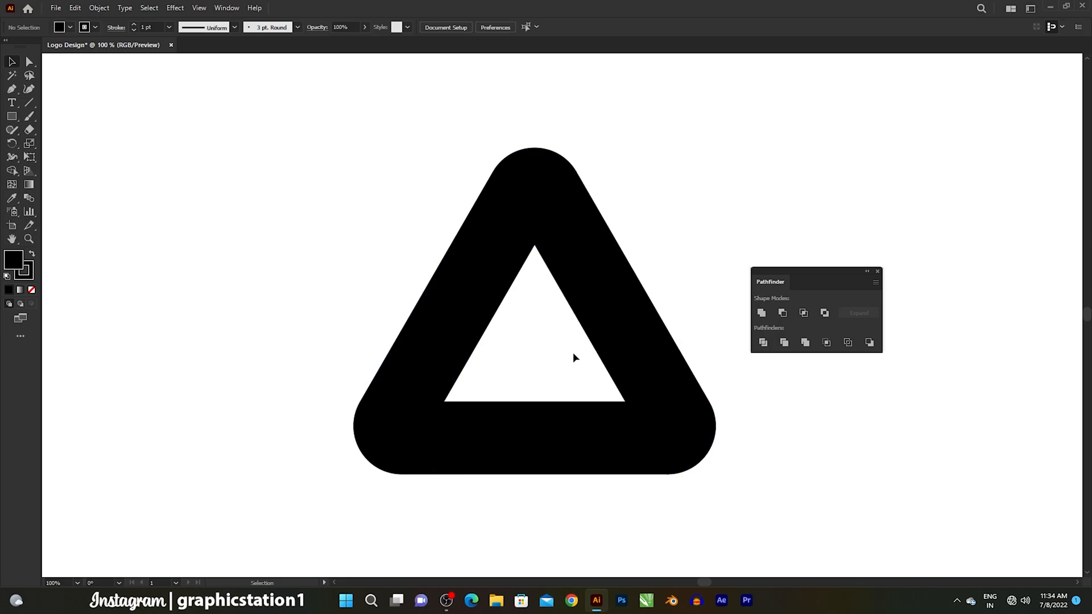
- Copy the three bands and round the outer corner at each band's remaining straight-cut end
left_click_drag(397, 149, 667, 500)
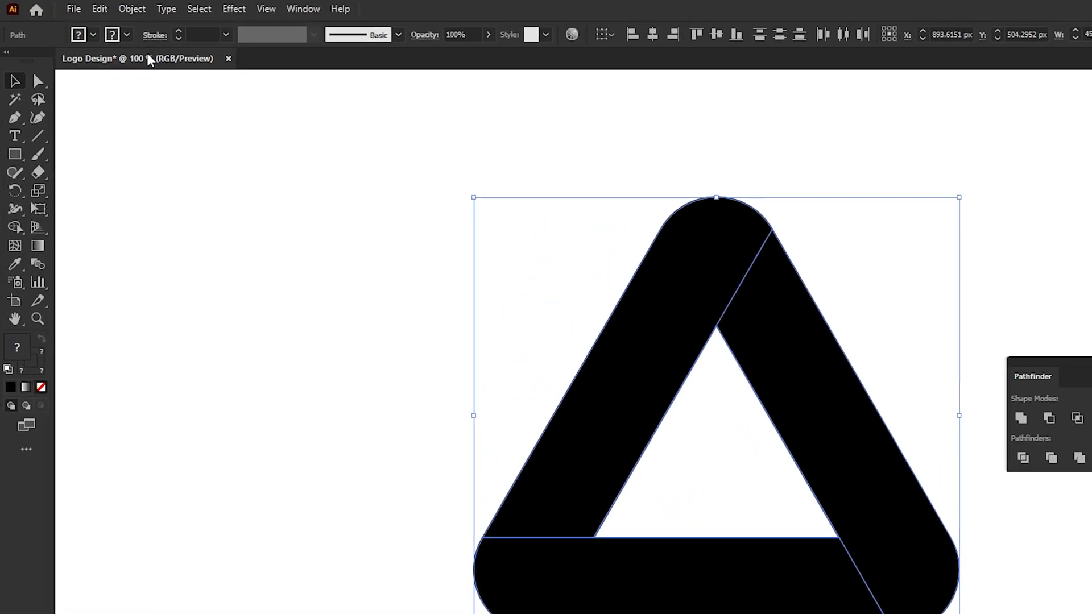
left_click(77, 9)
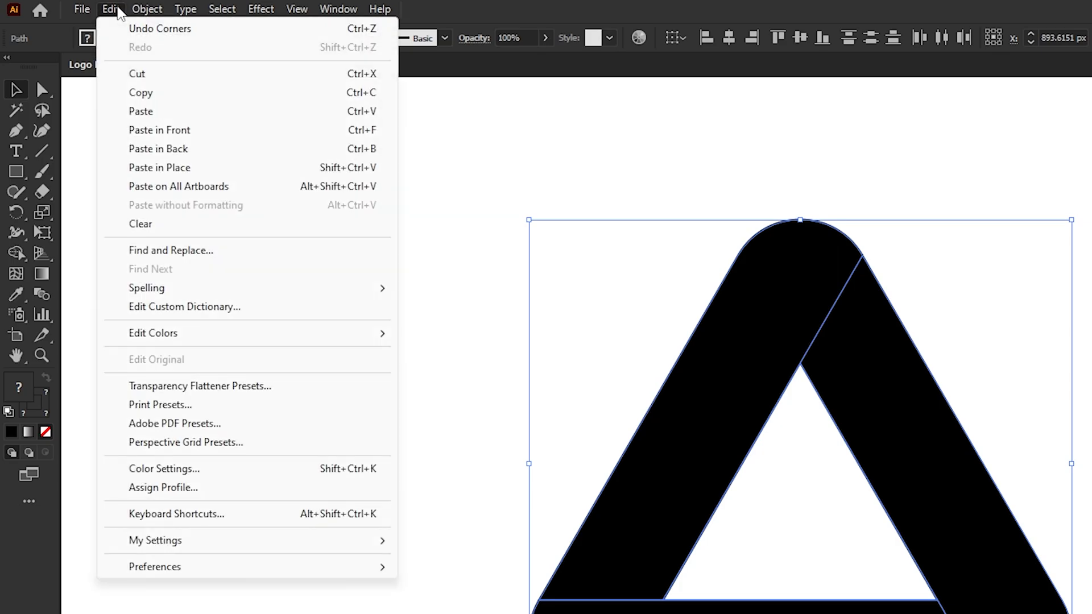
left_click(116, 96)
left_click_drag(42, 89, 74, 89)
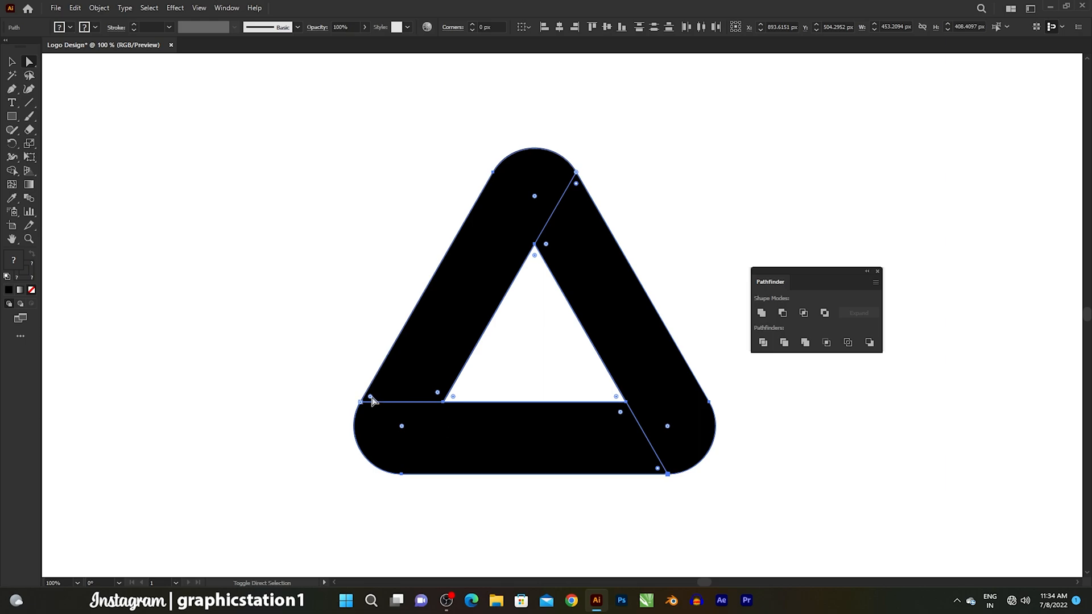
left_click_drag(371, 396, 470, 345)
left_click(381, 237)
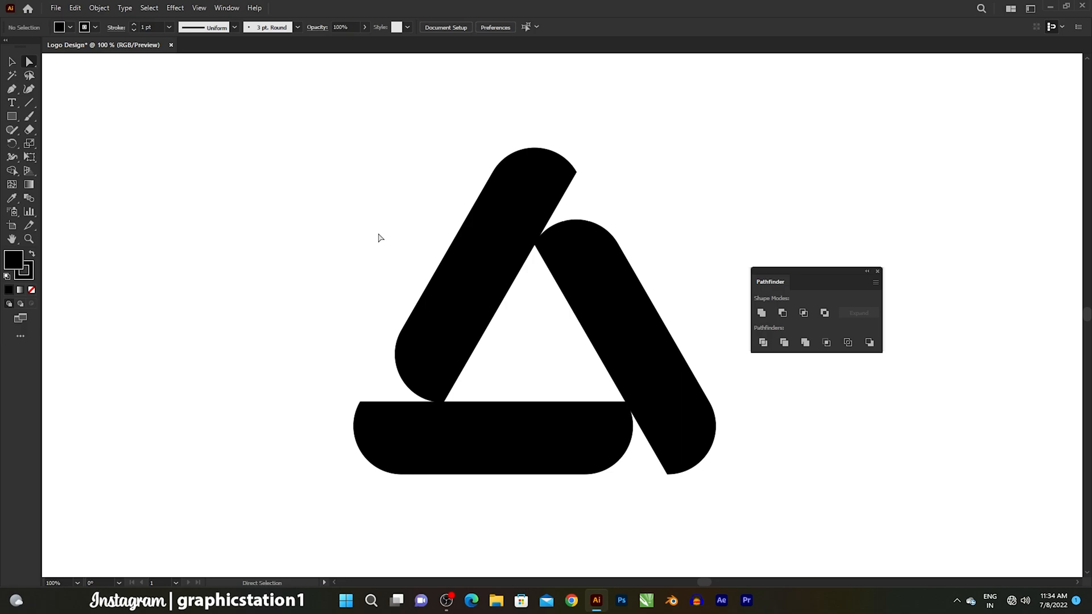
- Paste the copied bands at their original position, aligned with the rounded bands
left_click(76, 9)
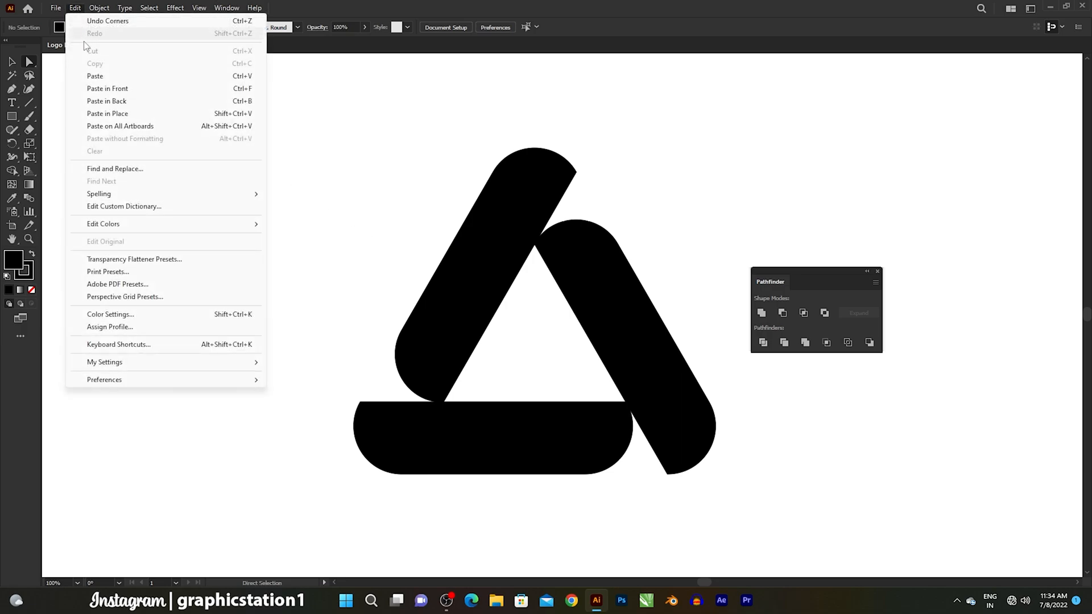
left_click(102, 107)
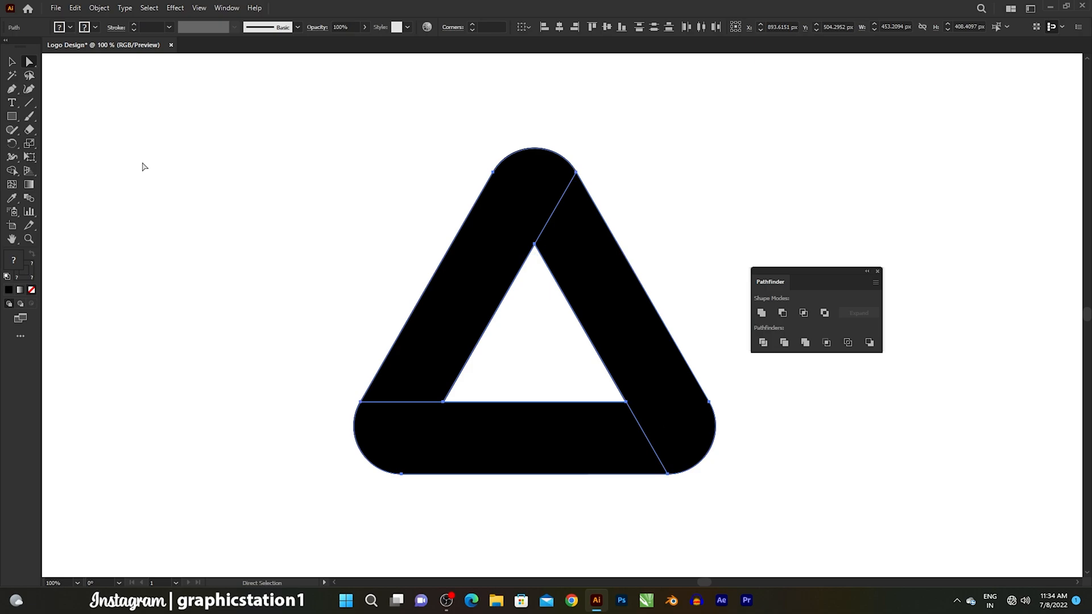
left_click(143, 166)
- Merge the gap beside each rounded band end into the neighbouring band using Shape Builder across all pieces
left_click(19, 62)
left_click_drag(304, 129, 688, 474)
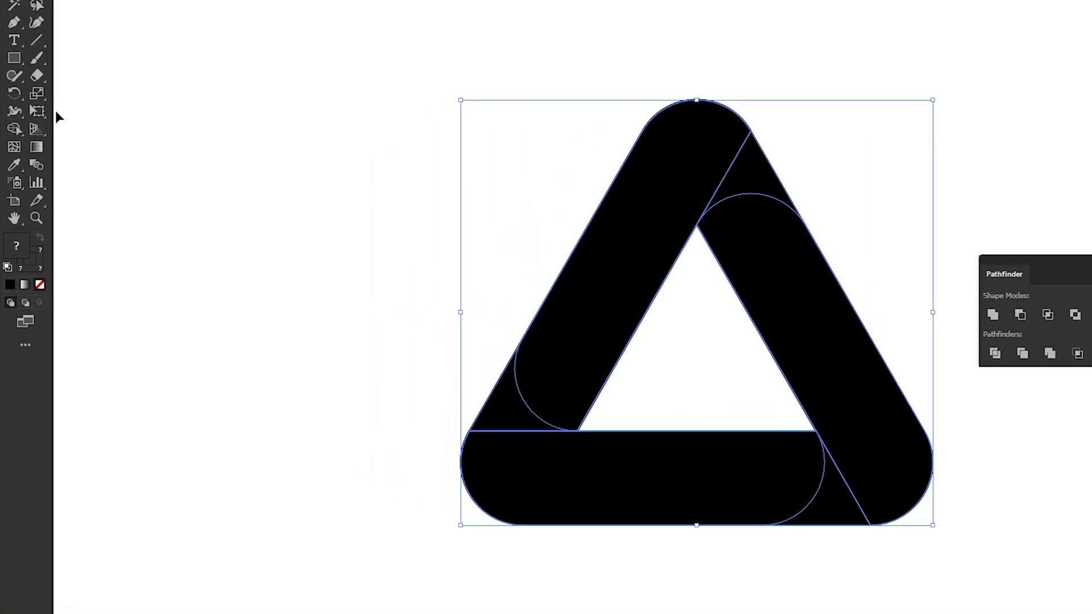
left_click_drag(14, 167, 55, 169)
left_click_drag(107, 108, 107, 107)
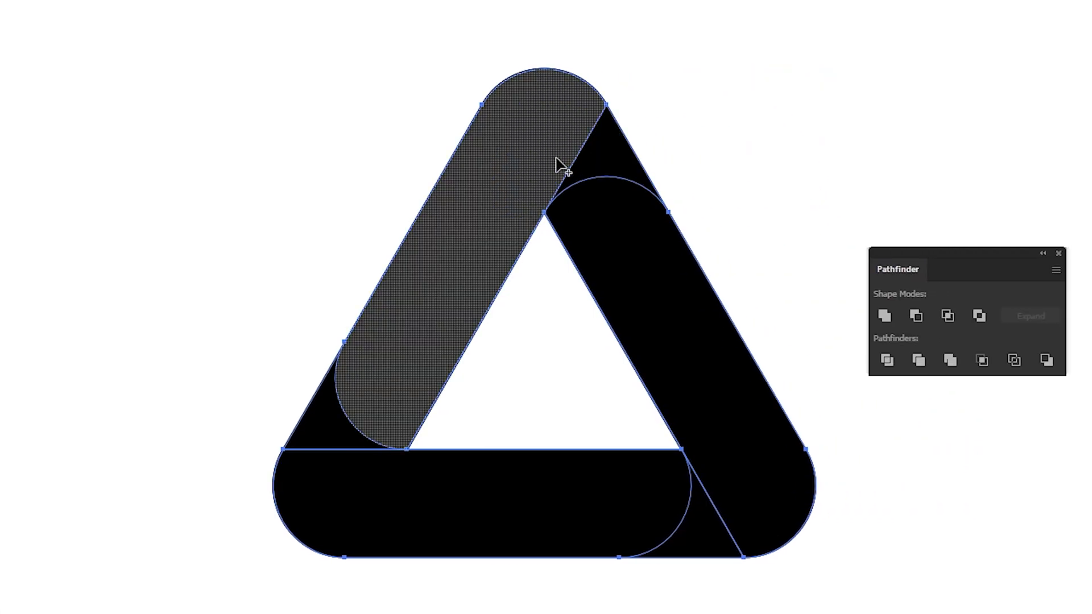
left_click_drag(522, 171, 604, 162)
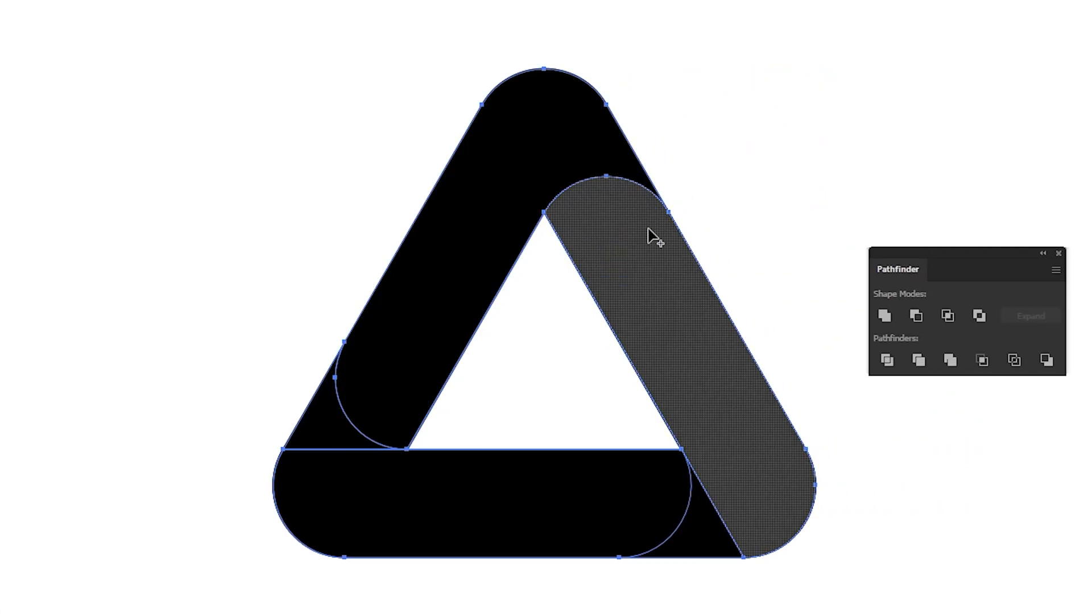
left_click_drag(734, 486, 711, 537)
left_click_drag(356, 480, 330, 439)
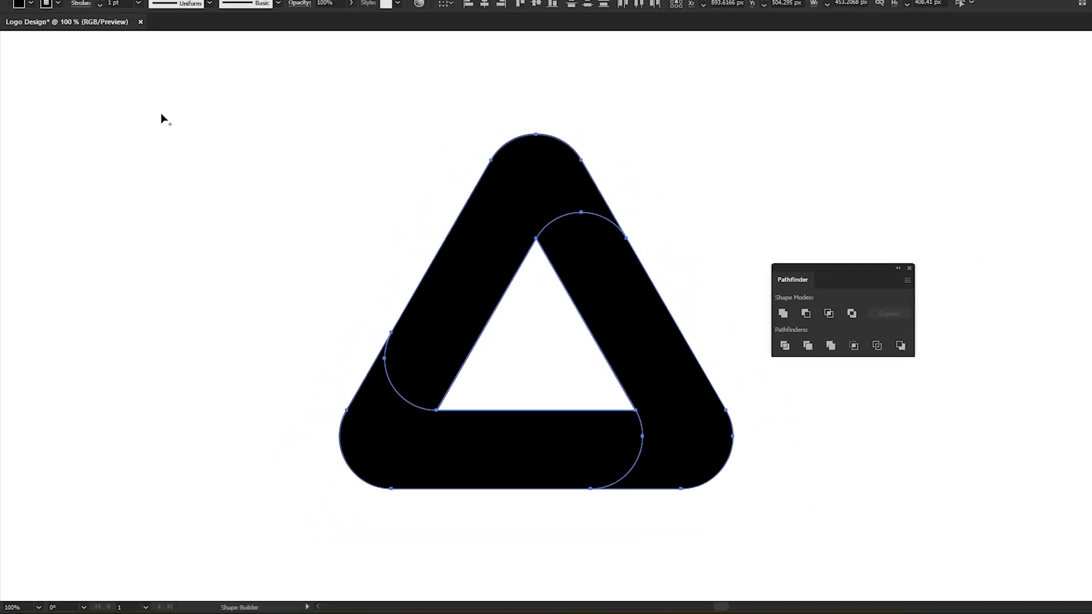
- Fill the open centre of the triangle with its own black shape using Shape Builder, and deselect everything
left_click(70, 27)
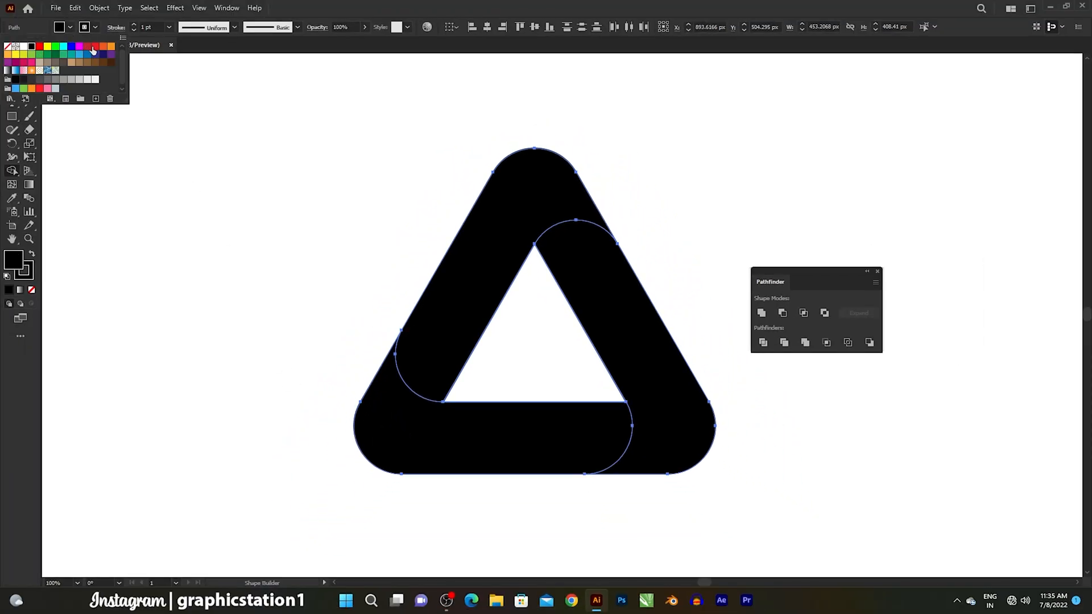
left_click(68, 28)
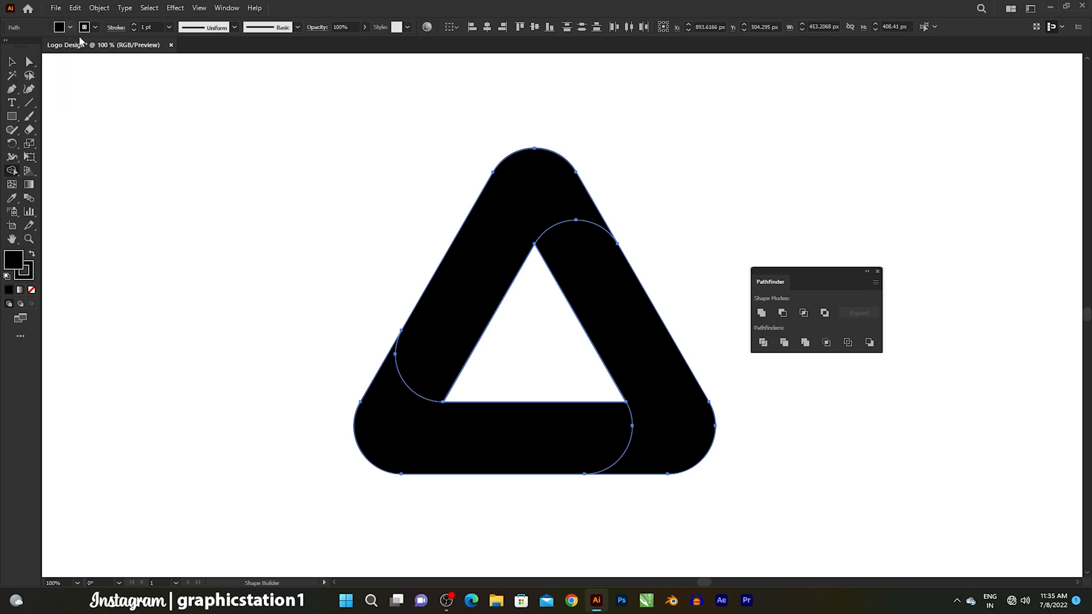
left_click(541, 322)
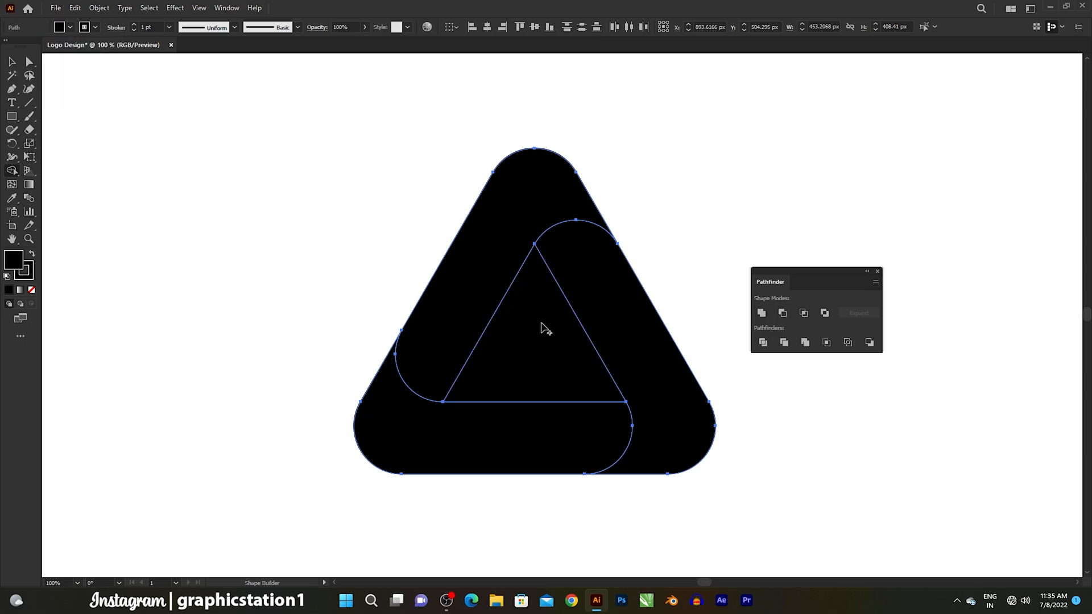
left_click(14, 63)
left_click(207, 169)
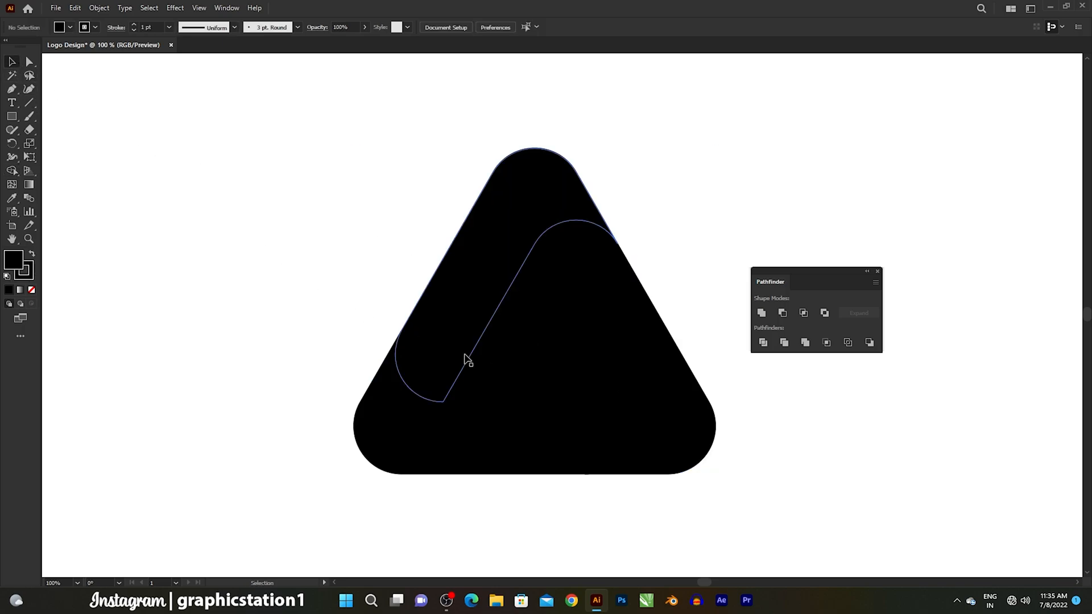
- Fill the triangle's left band with the White, Black gradient preset, keeping the gradient and pathfinder controls clear of the artwork
left_click(493, 265)
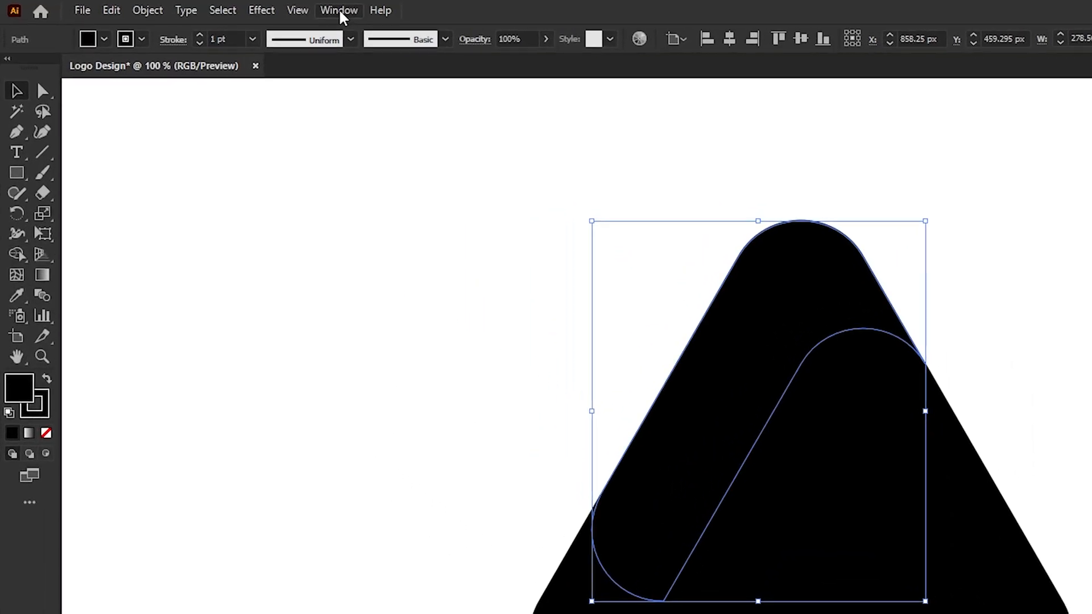
left_click(227, 7)
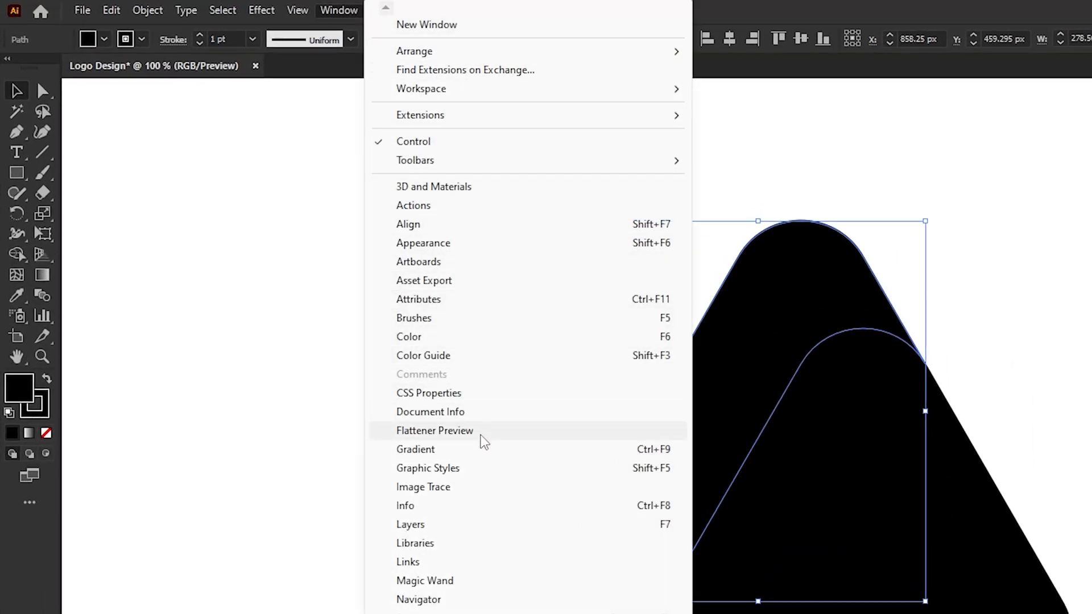
left_click(436, 456)
left_click_drag(1091, 253, 1059, 163)
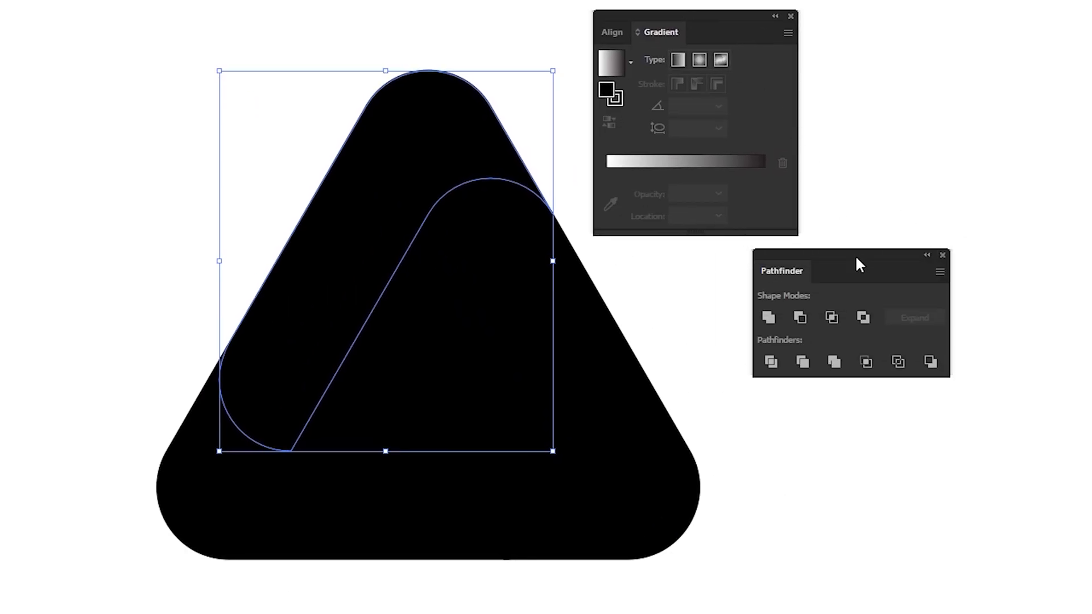
left_click_drag(859, 264, 992, 265)
left_click_drag(698, 25, 741, 70)
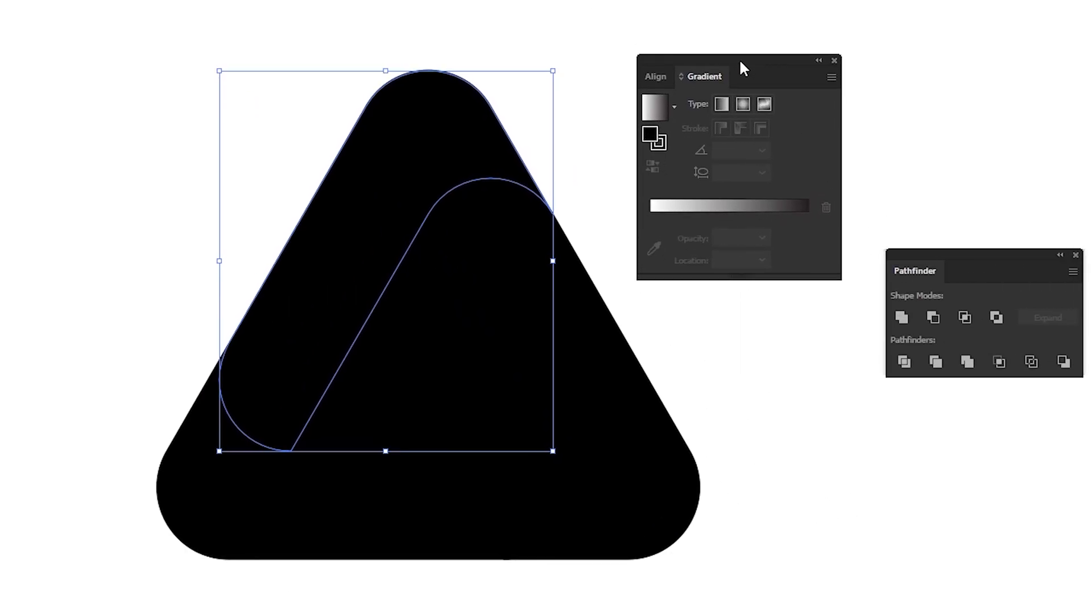
left_click(674, 107)
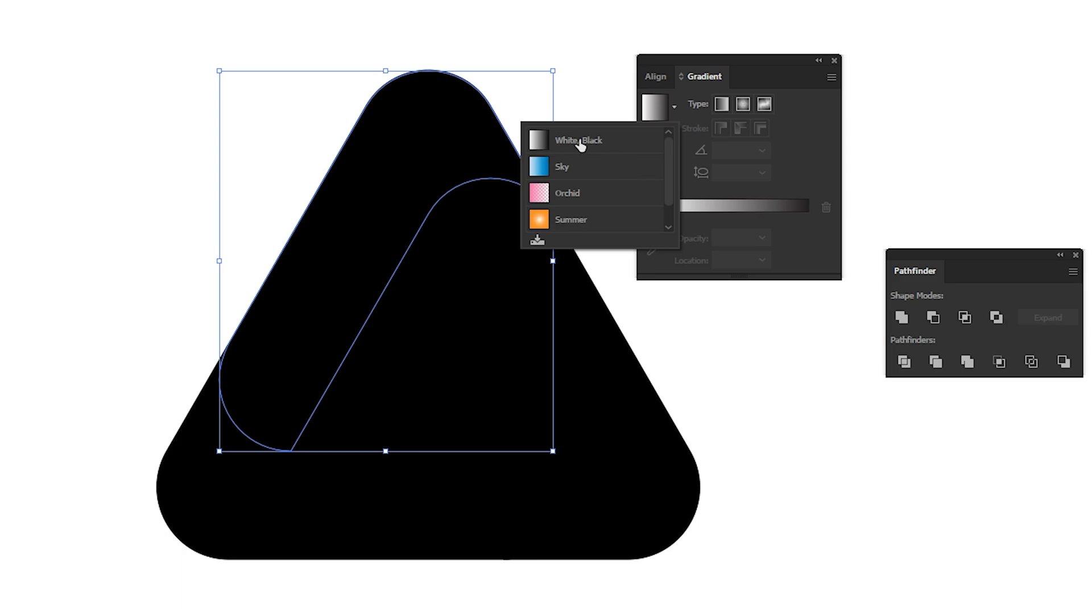
left_click(574, 146)
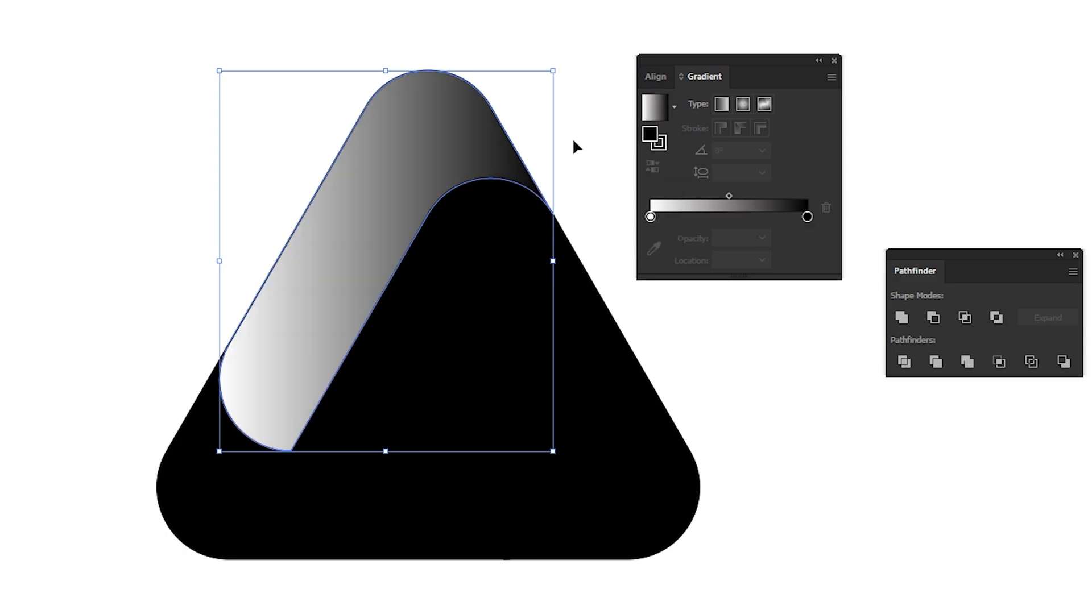
- Apply the same white-to-black linear gradient to the right band and the bottom band, and deselect
left_click(569, 350)
left_click(660, 114)
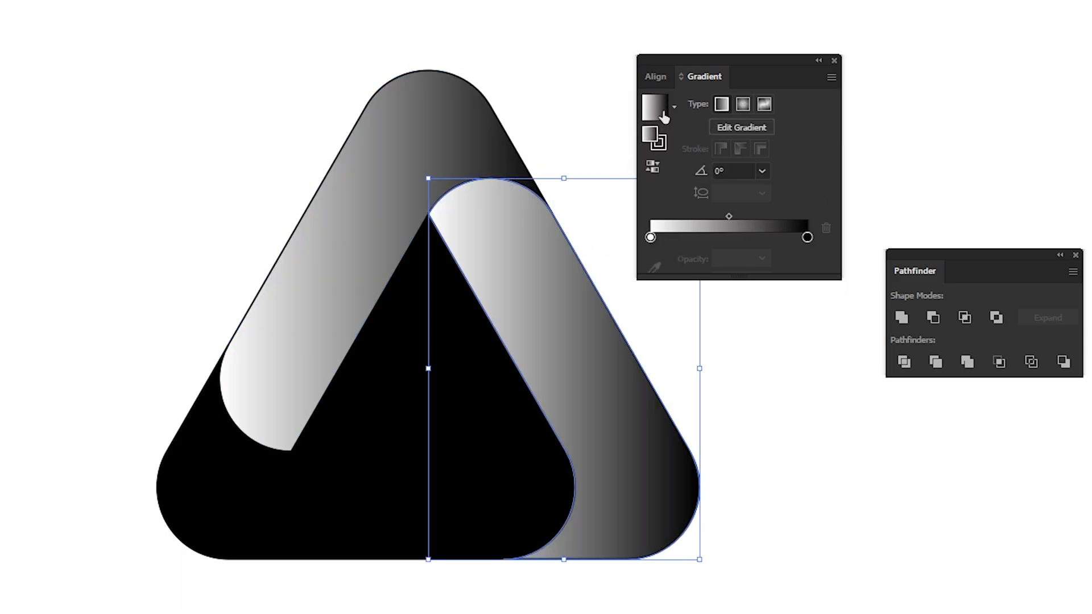
left_click(383, 495)
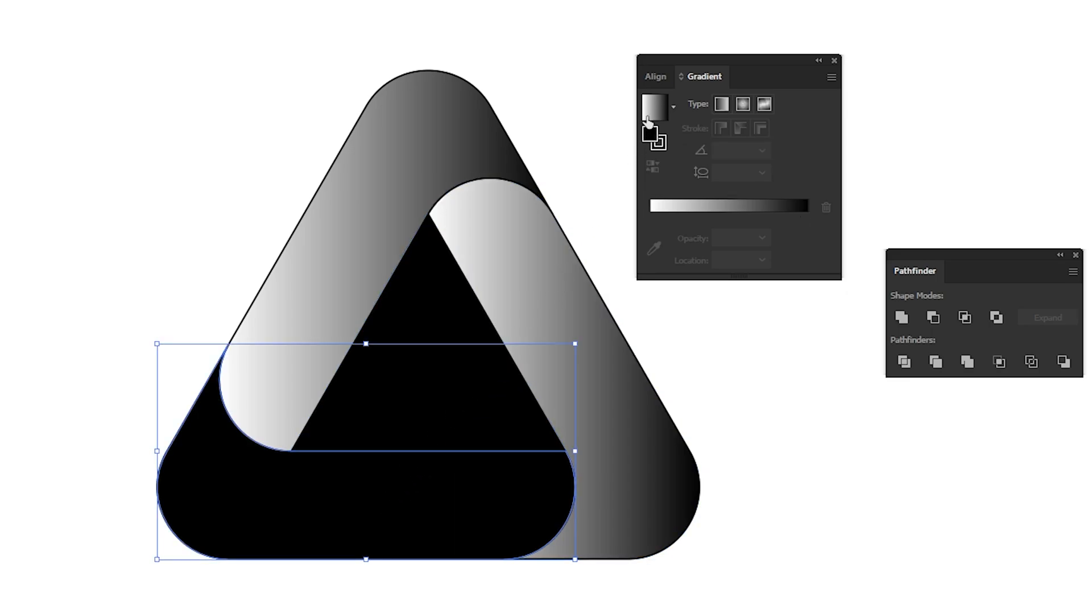
left_click(655, 107)
left_click(542, 132)
- Select all pieces of the triangle and set their stroke to None
left_click_drag(247, 48, 609, 581)
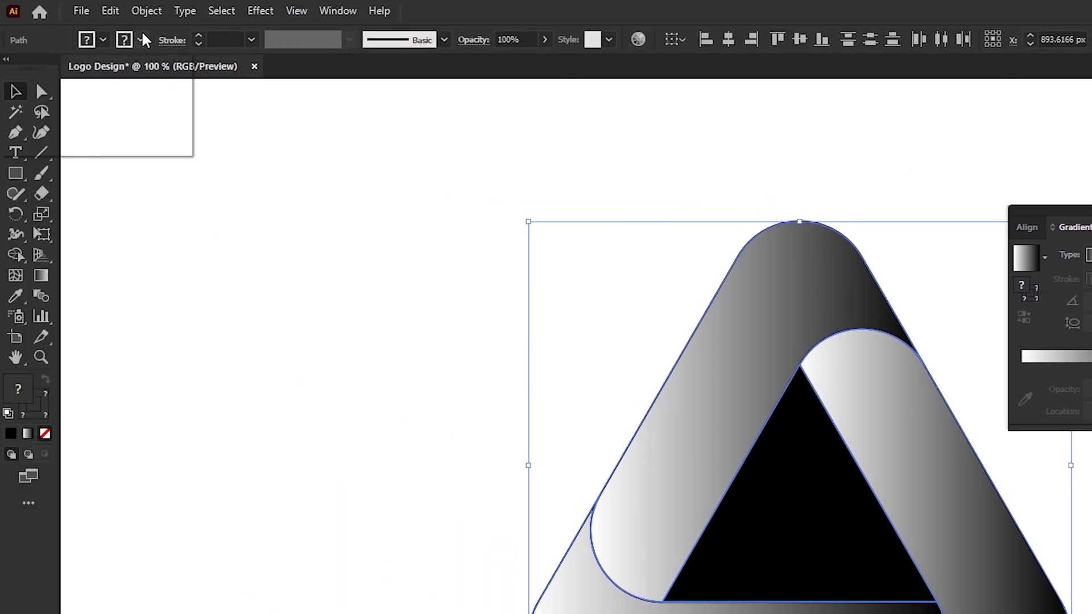
left_click(141, 38)
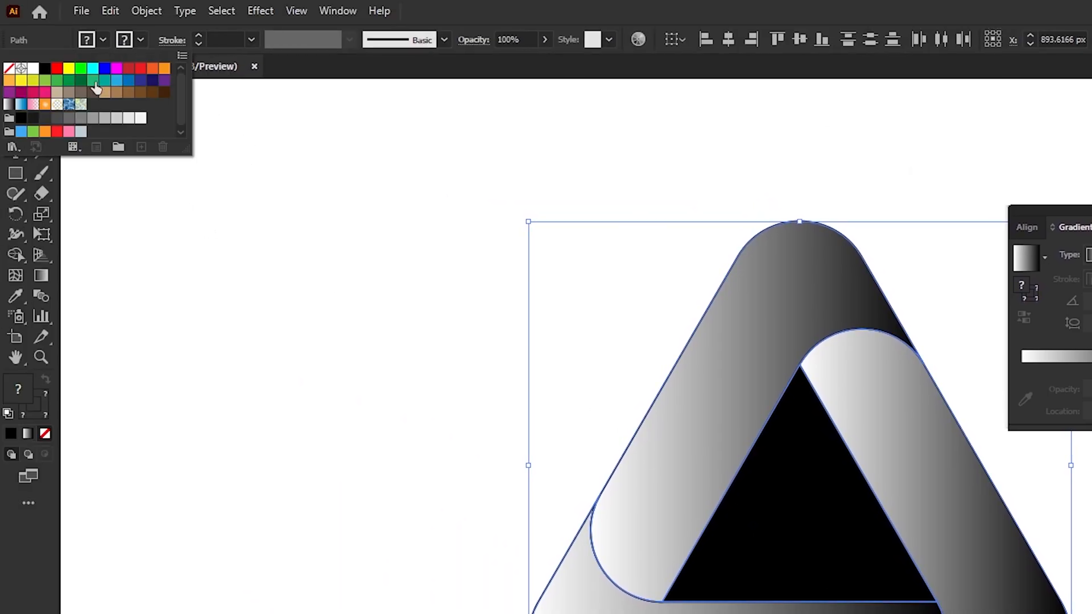
left_click(9, 71)
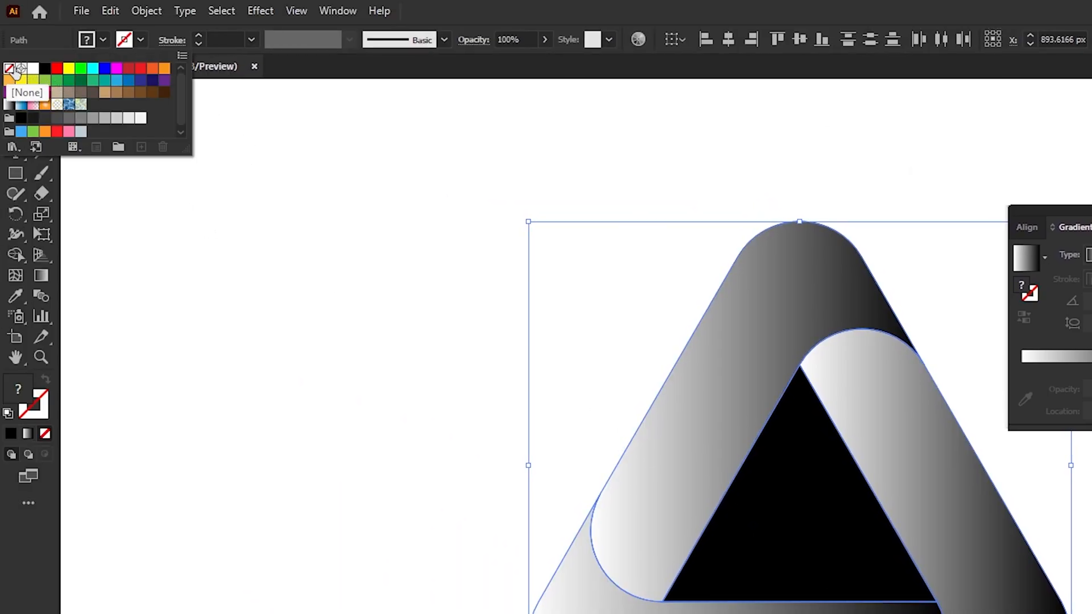
left_click(144, 35)
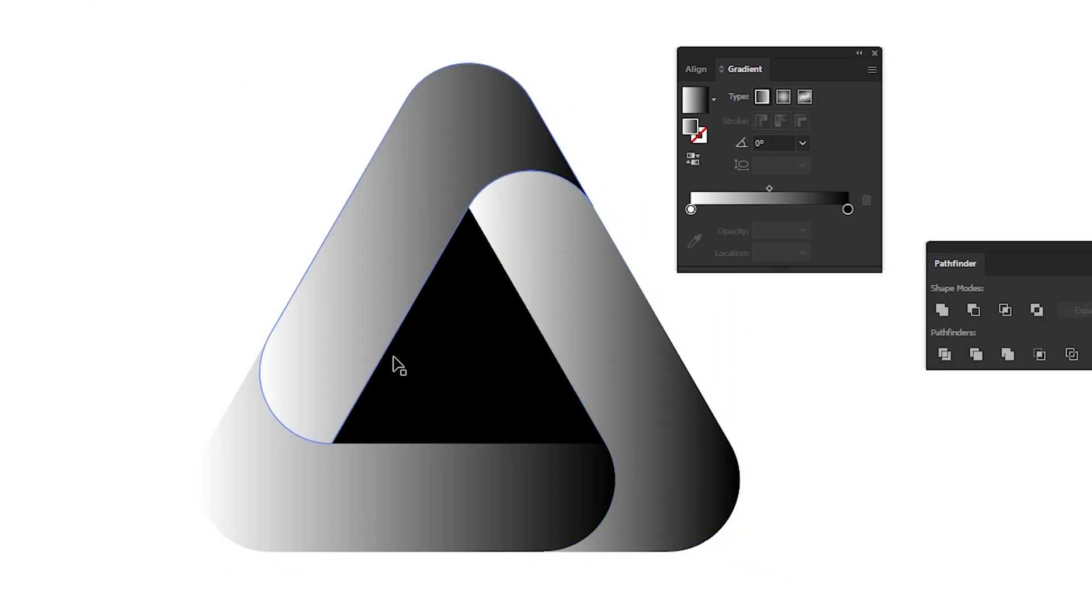
- Change the white gradient stop of the left band and of the right band to cyan
left_click(424, 227)
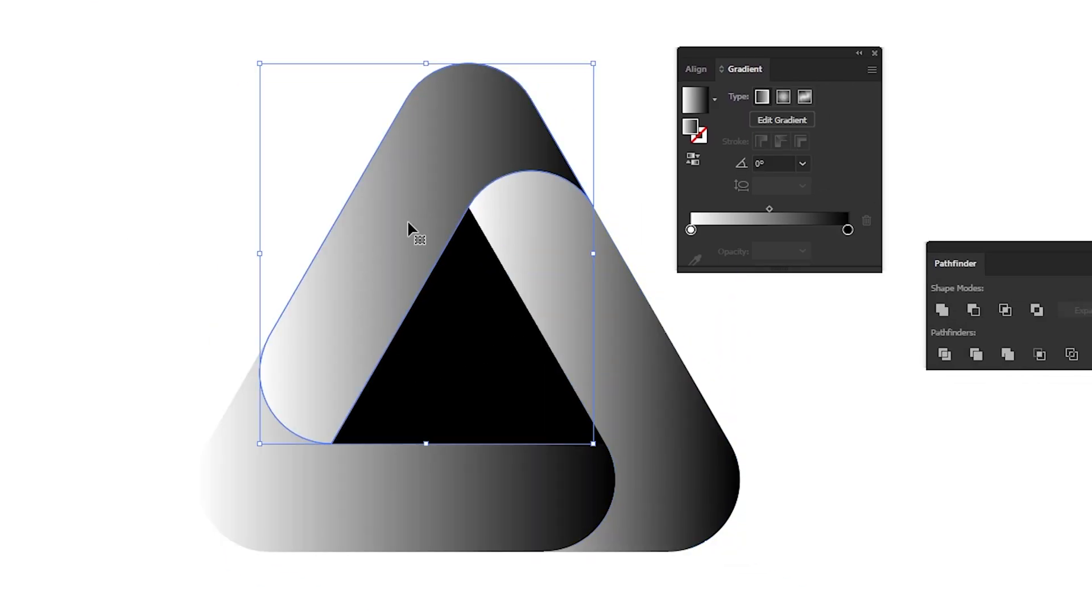
double_click(690, 230)
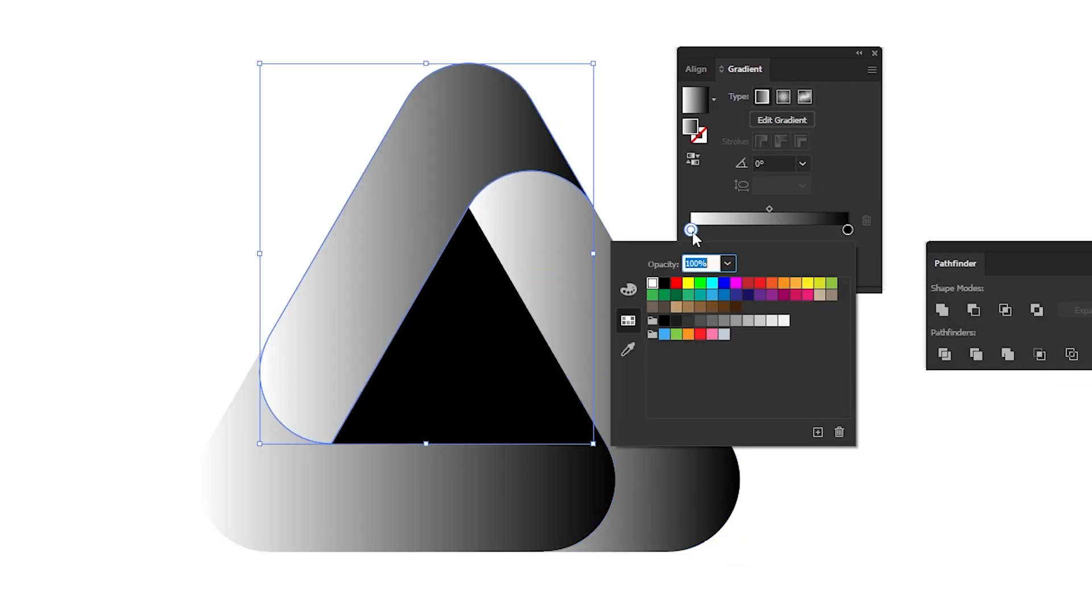
left_click(713, 284)
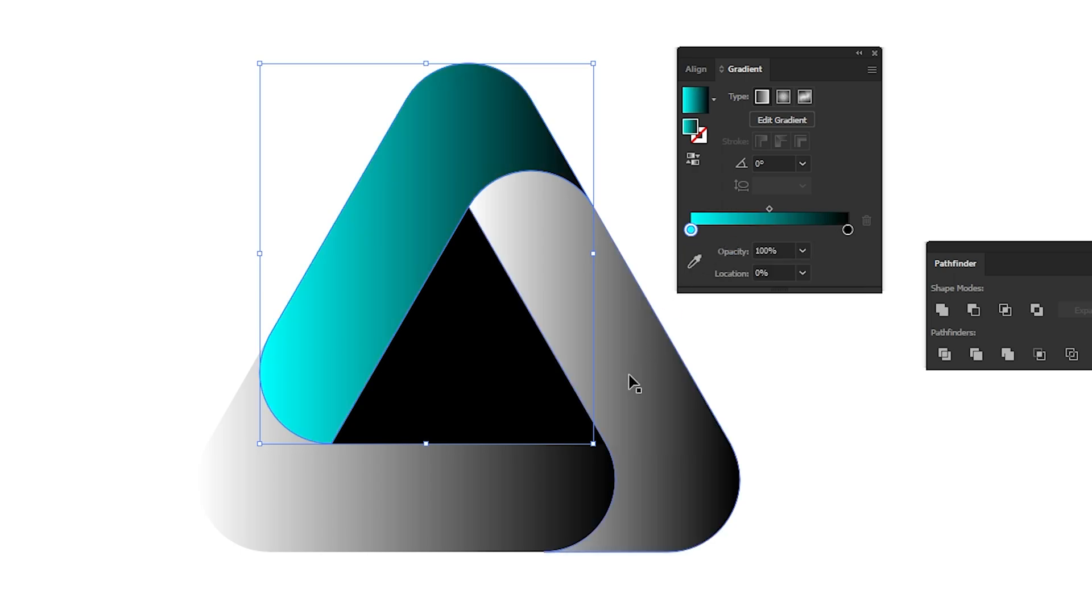
left_click(645, 353)
double_click(690, 230)
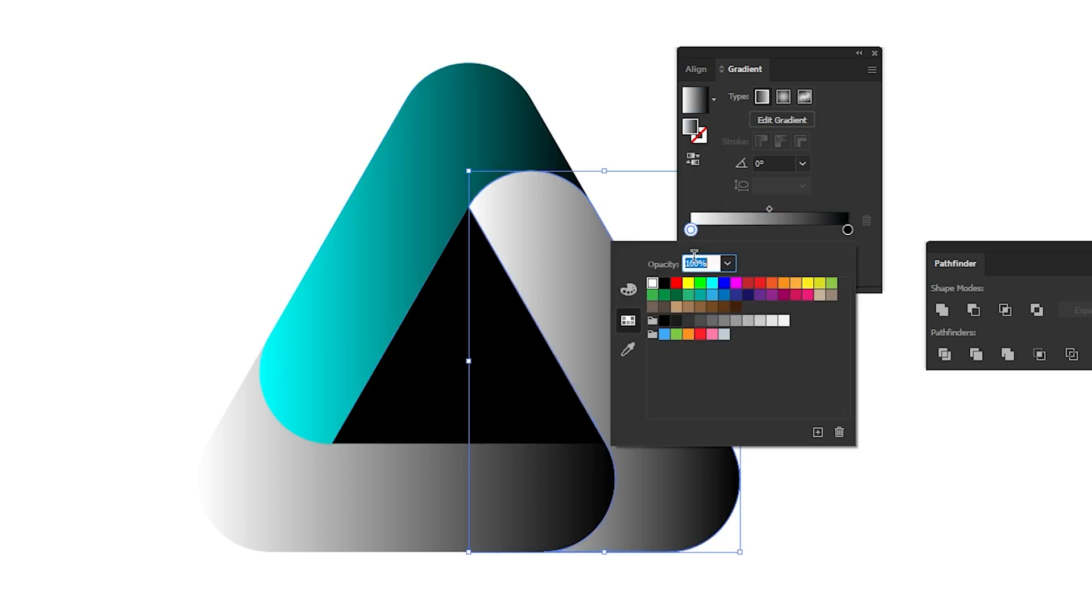
left_click(713, 283)
- Change the bottom band's white gradient stop to cyan, and deselect everything
left_click(430, 491)
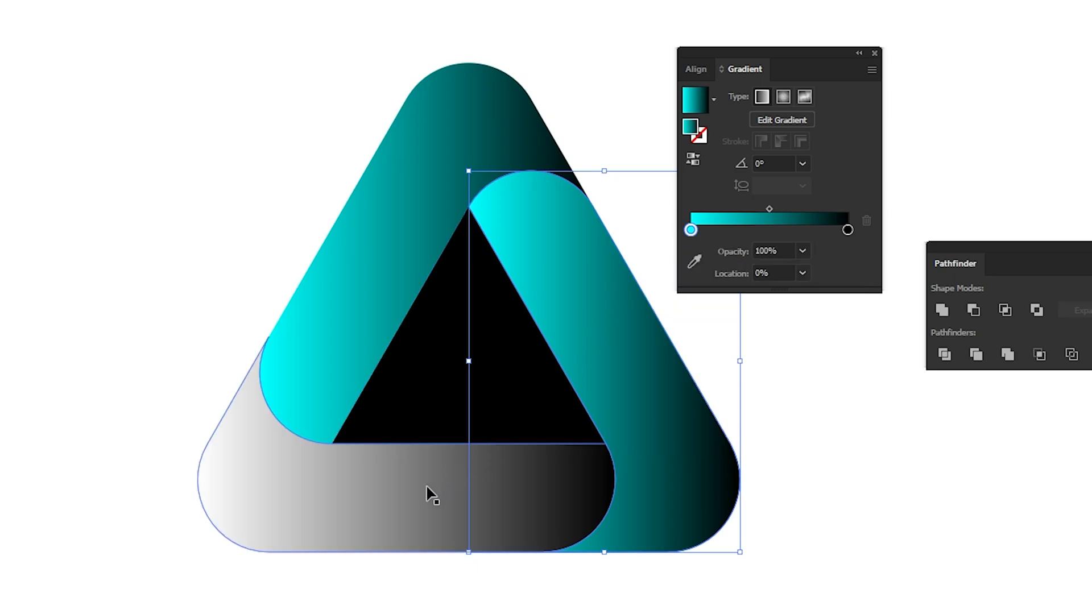
double_click(691, 229)
left_click(713, 283)
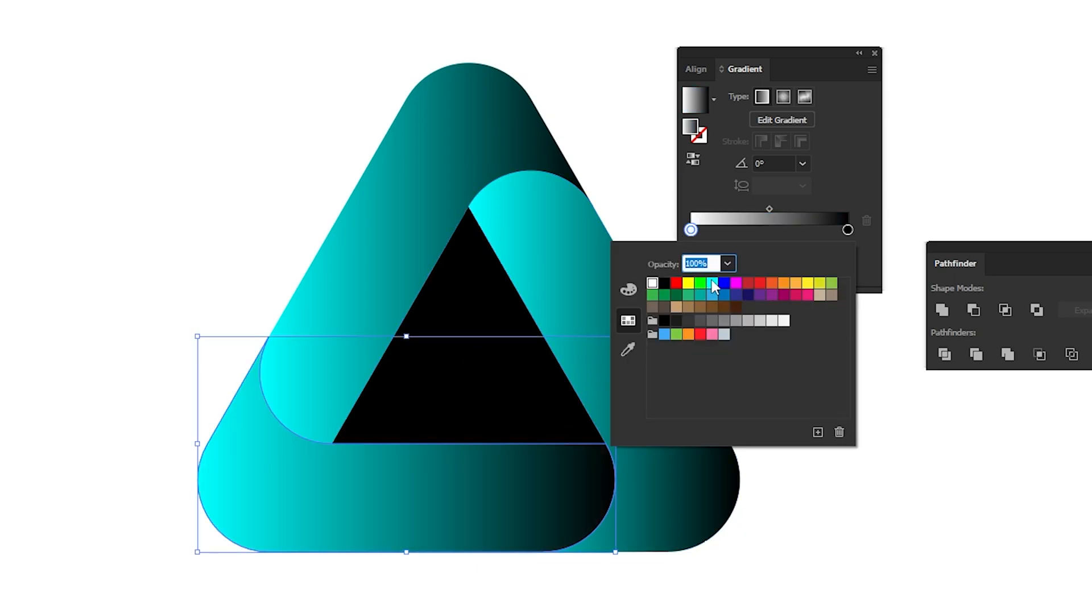
left_click(663, 192)
left_click(662, 190)
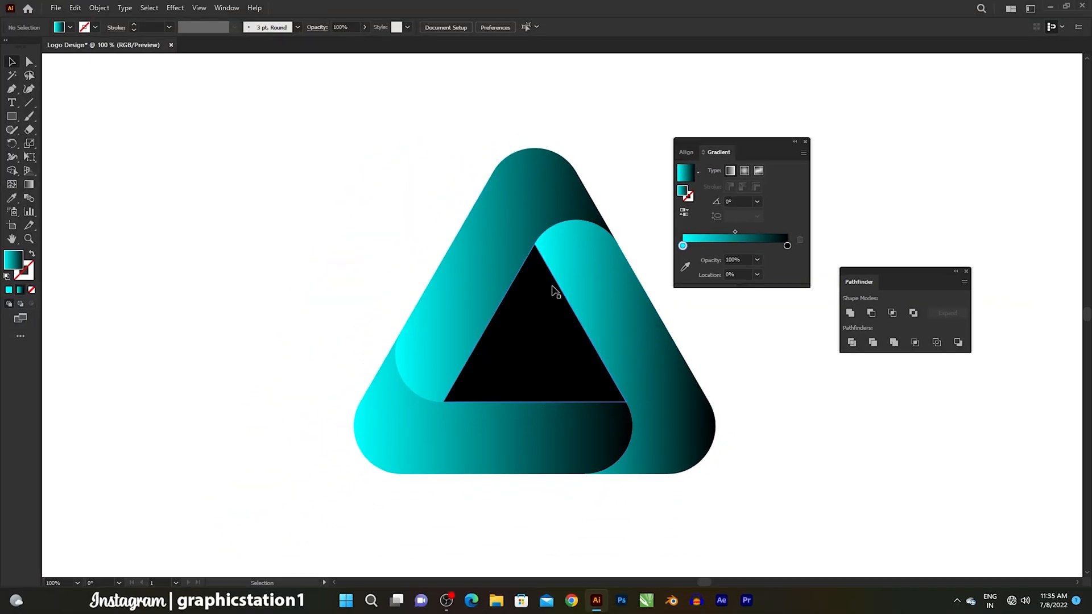
- Redraw the left band's gradient with the Gradient tool from its lower end to the top corner, at about 58°
left_click(503, 265)
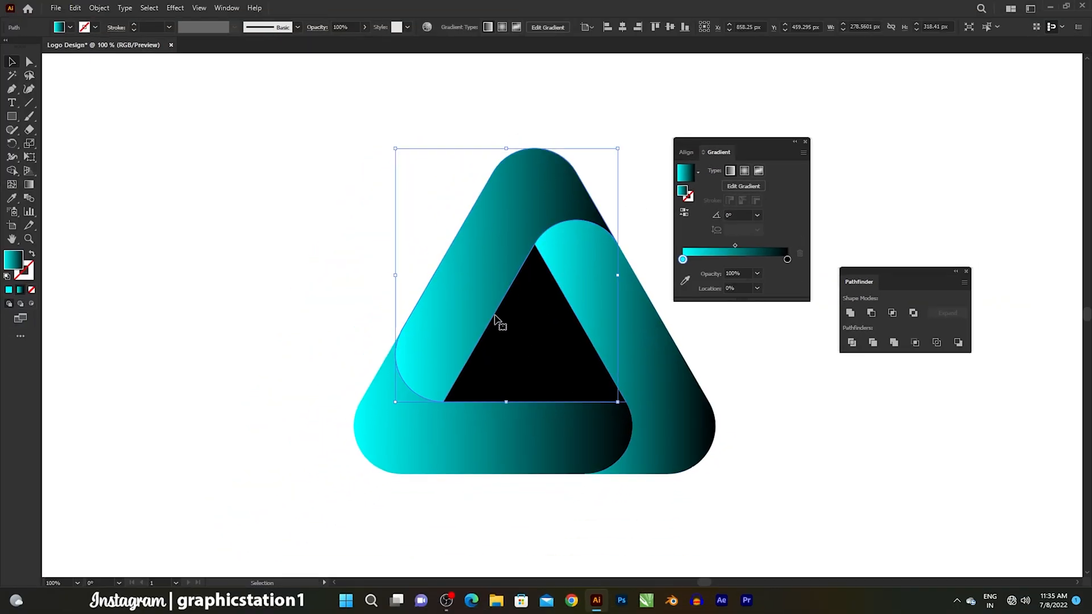
left_click(27, 188)
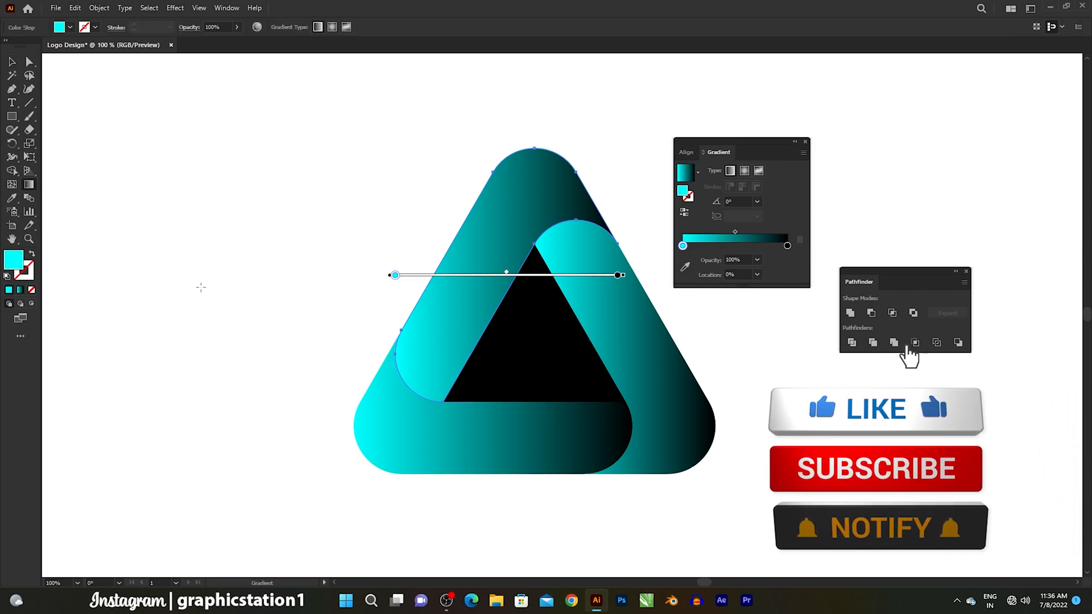
mouse_move(413, 393)
left_mouse_down()
mouse_move(535, 164)
mouse_move(558, 158)
left_mouse_up()
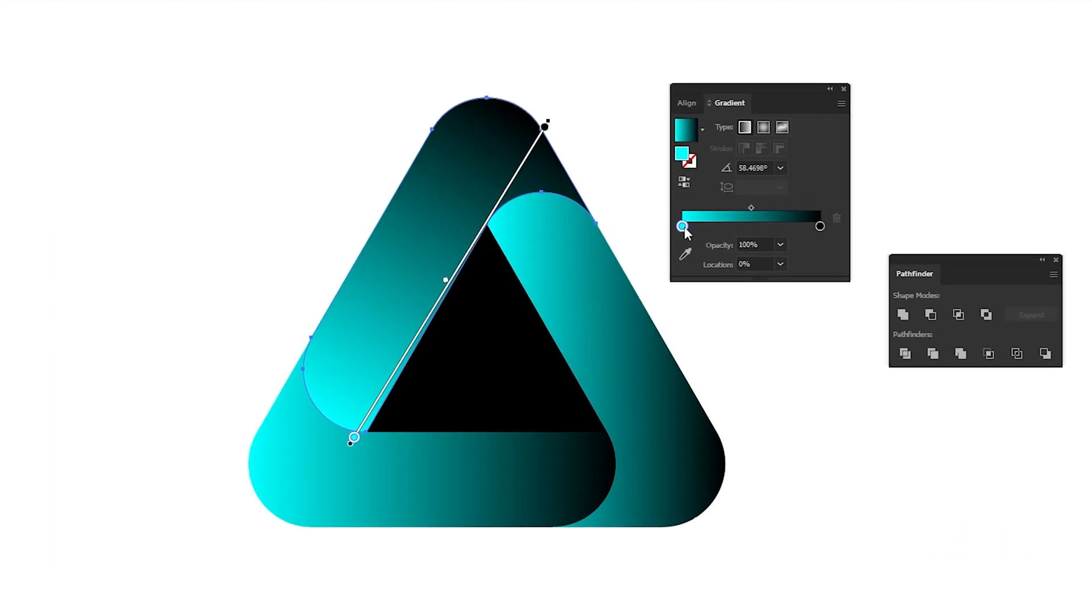
- Make the left band's starting gradient stop black and add a cyan stop near the middle, at about 53%
double_click(682, 245)
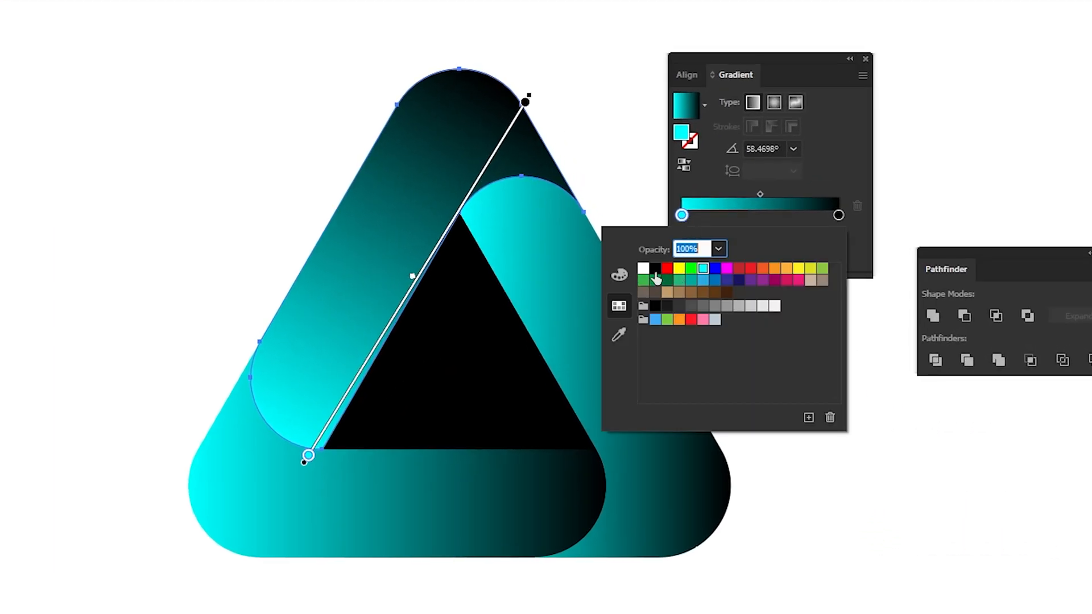
left_click(655, 269)
left_click(730, 223)
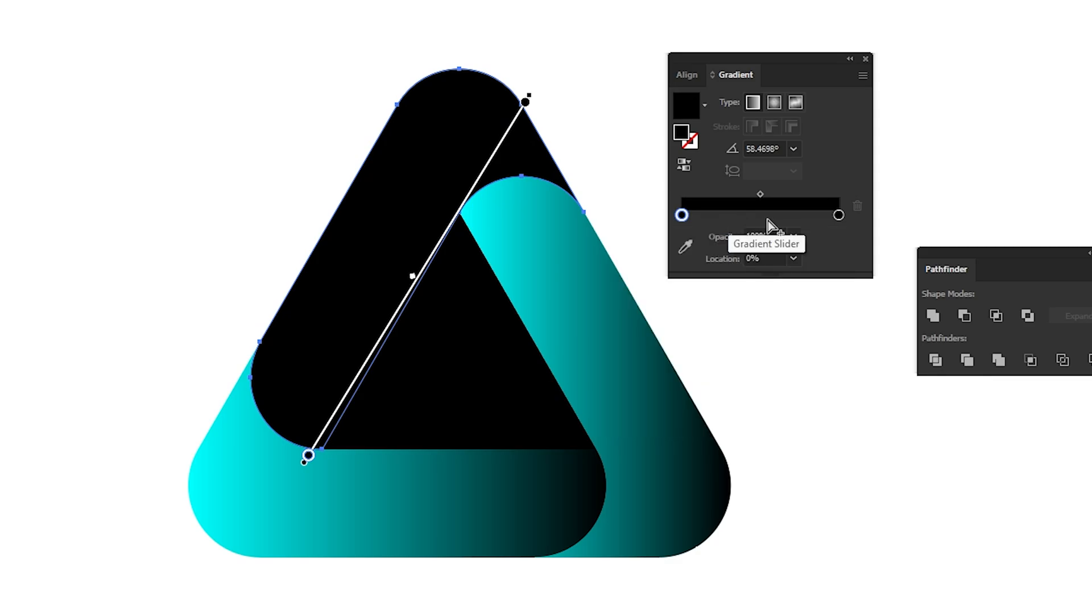
left_click(764, 215)
double_click(764, 215)
left_click(704, 270)
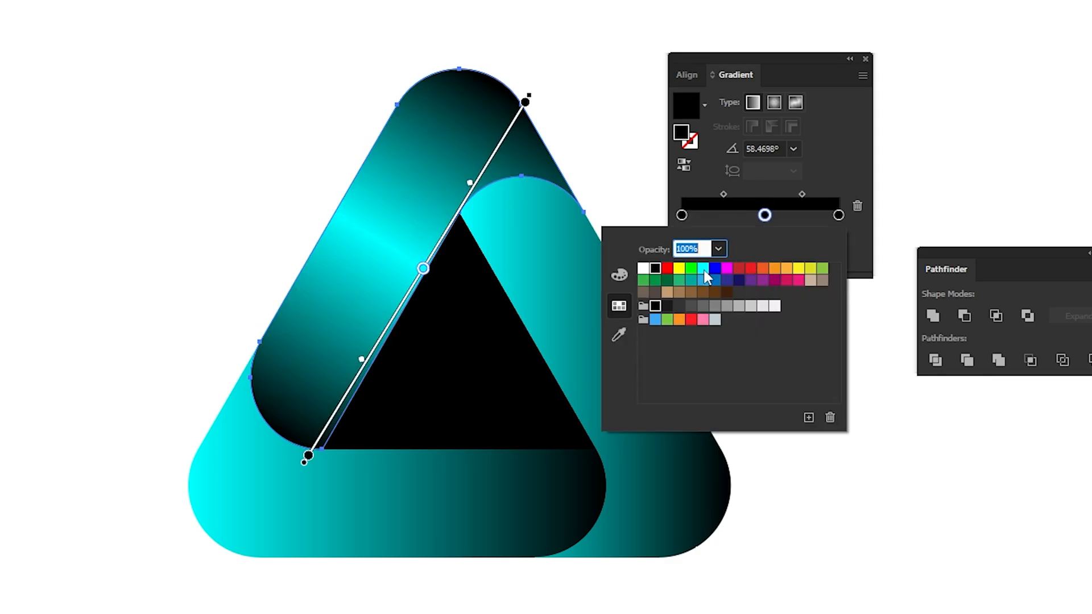
left_click(742, 226)
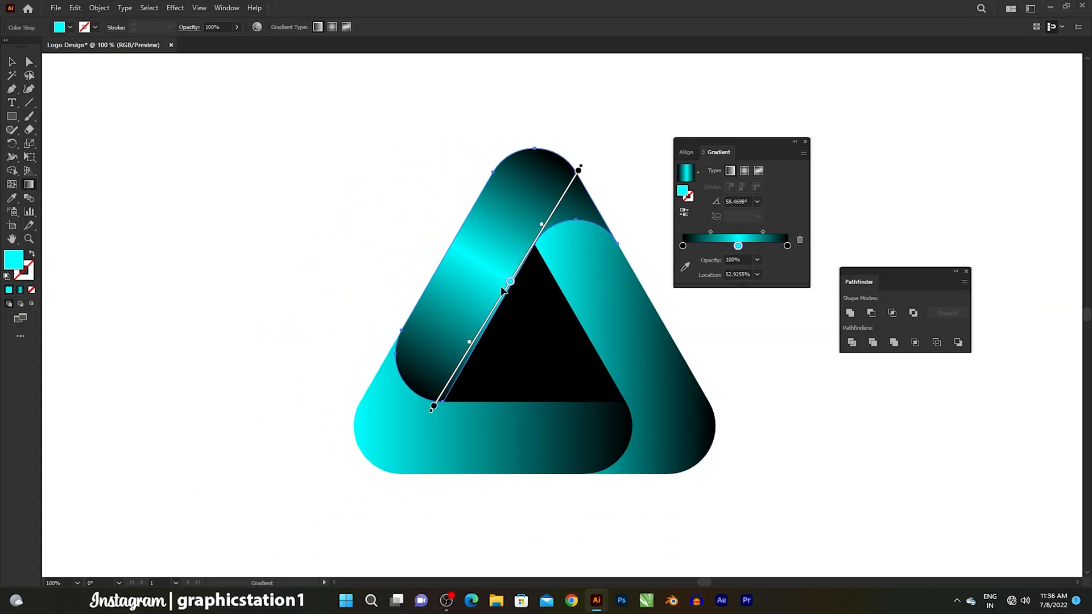
- Angle the left band's gradient at about 26°, move its cyan stop to about 81%, and shift the lower midpoint towards that stop
left_click_drag(509, 288, 545, 229)
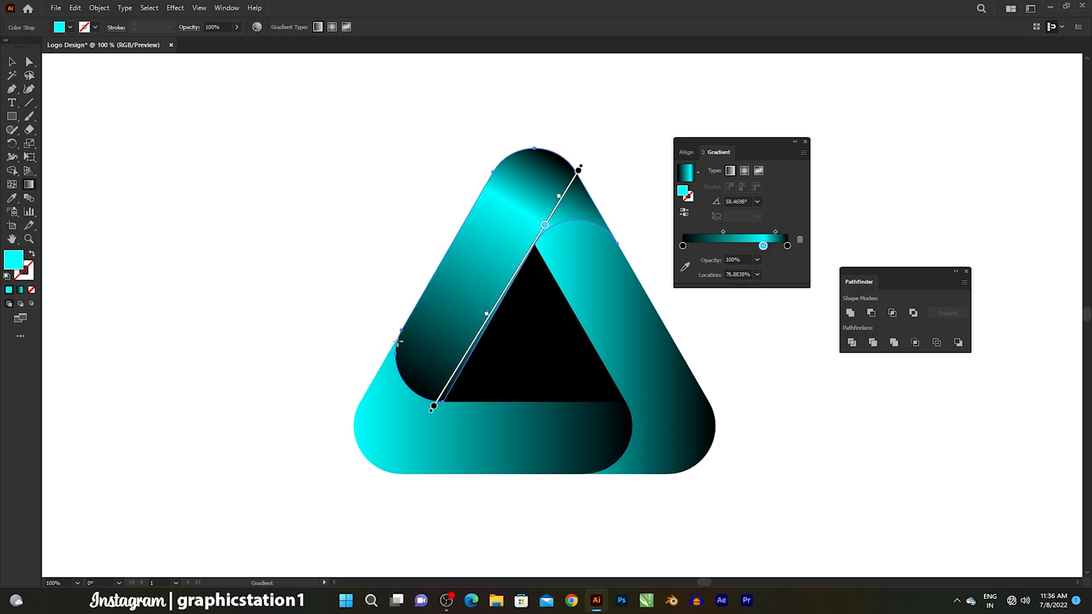
left_click_drag(392, 345, 590, 171)
left_click_drag(592, 172, 591, 180)
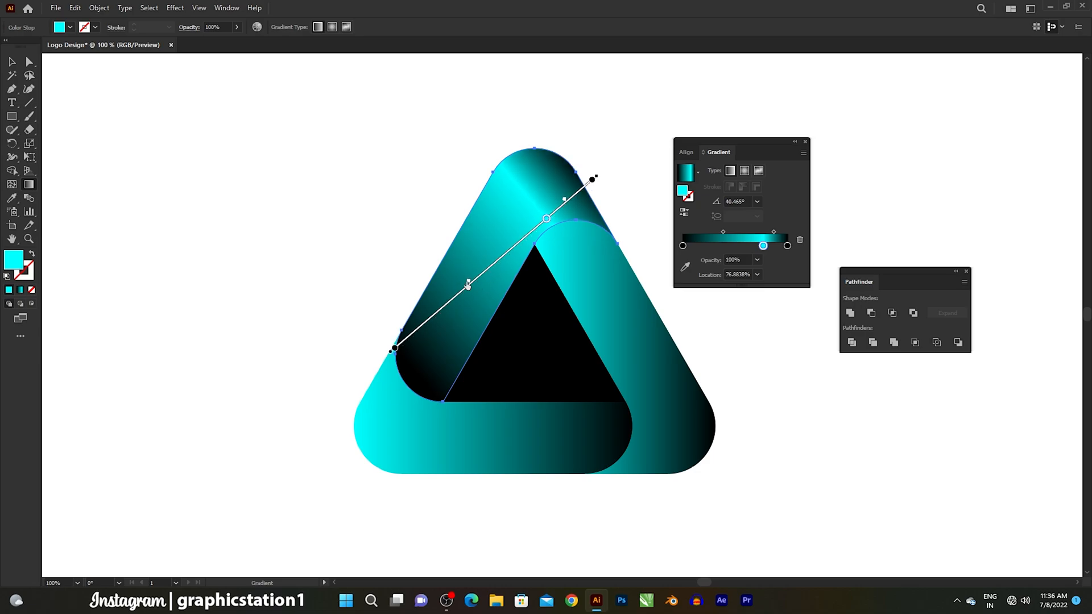
mouse_move(470, 284)
left_mouse_down()
mouse_move(498, 252)
mouse_move(483, 268)
left_mouse_up()
left_click_drag(546, 221, 552, 218)
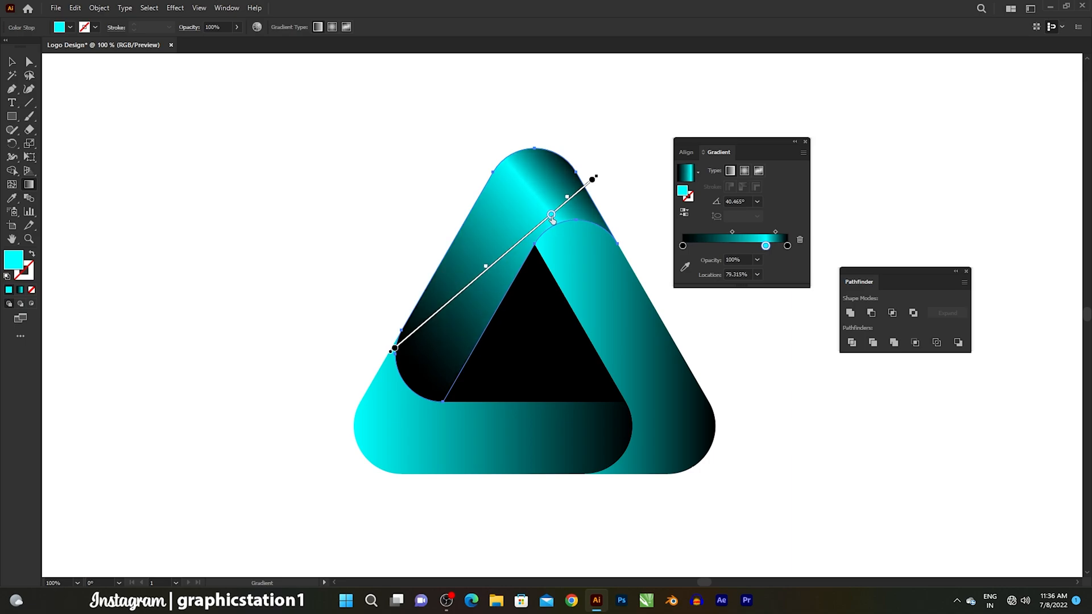
mouse_move(398, 332)
left_mouse_down()
mouse_move(585, 176)
mouse_move(611, 227)
mouse_move(605, 215)
mouse_move(565, 236)
left_mouse_up()
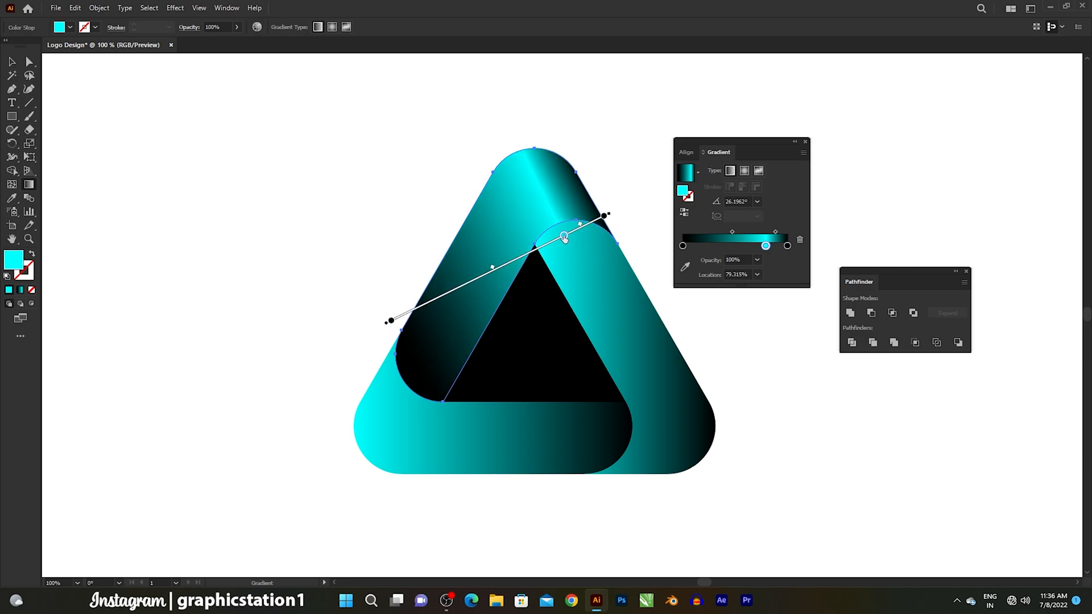
- Copy the left band's black-cyan-black gradient onto the right band with the Eyedropper
left_click(12, 61)
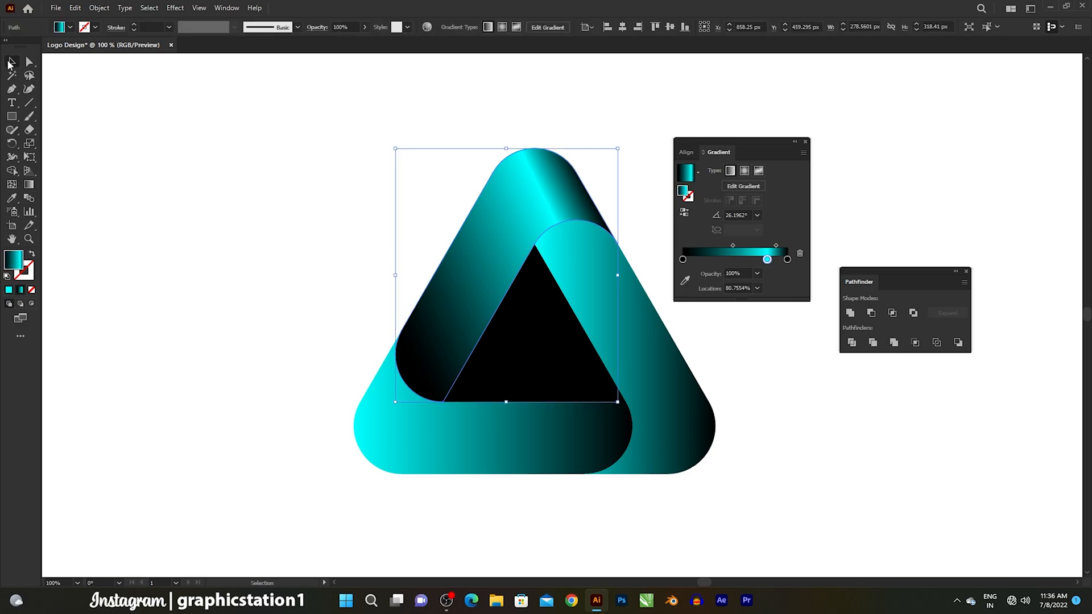
left_click(638, 349)
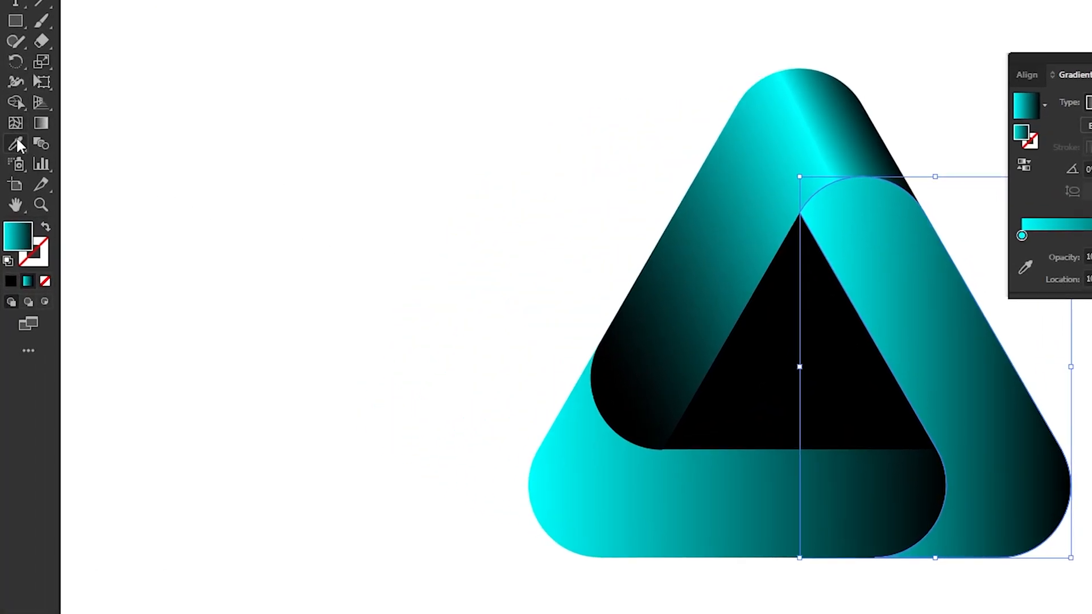
left_click_drag(12, 197, 57, 200)
left_click(84, 142)
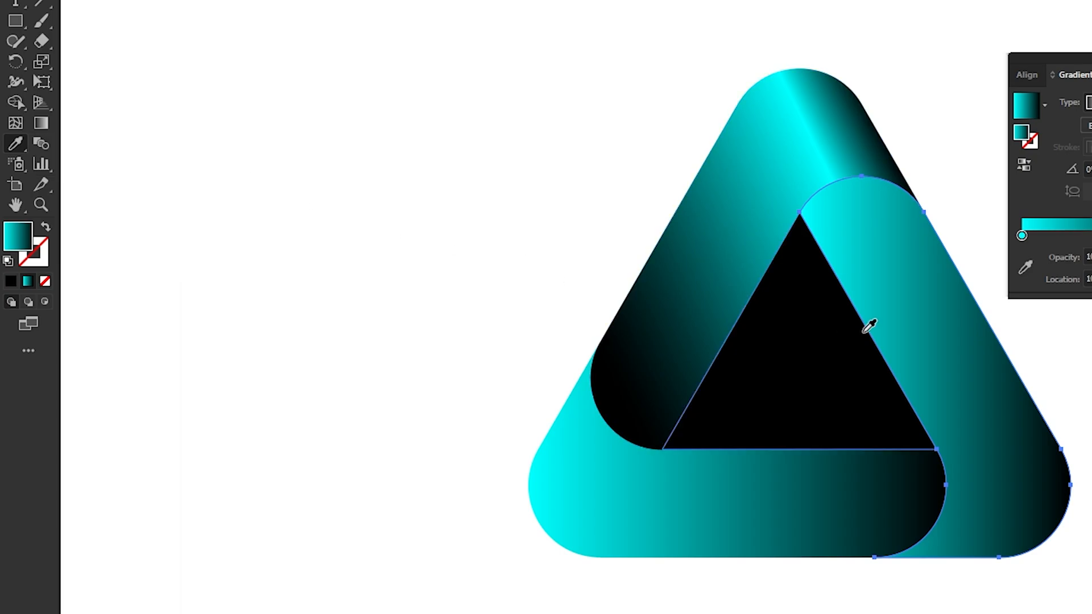
left_click(749, 243)
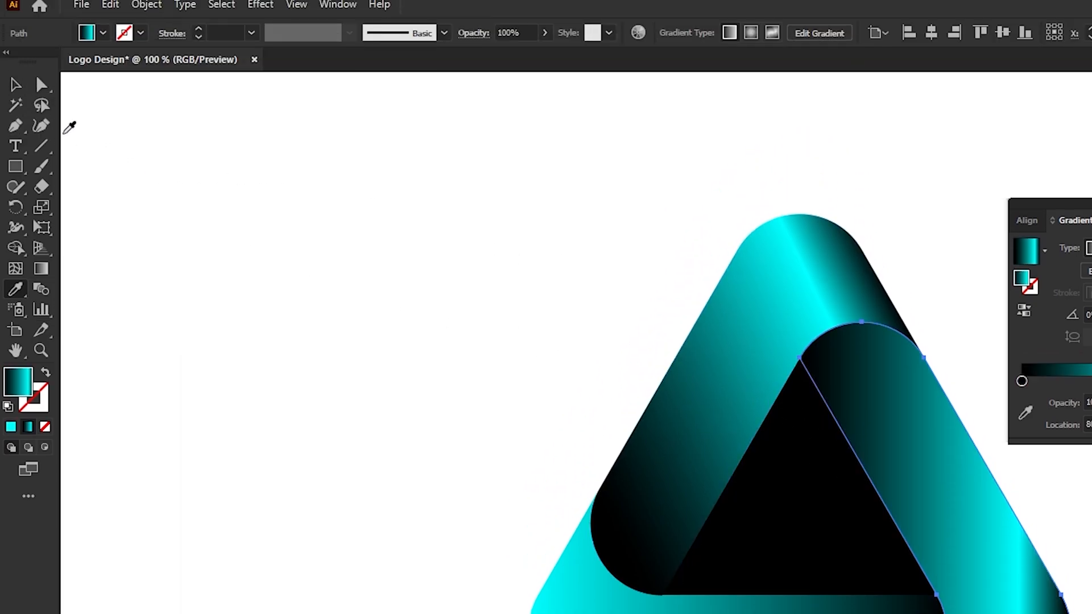
left_click(12, 94)
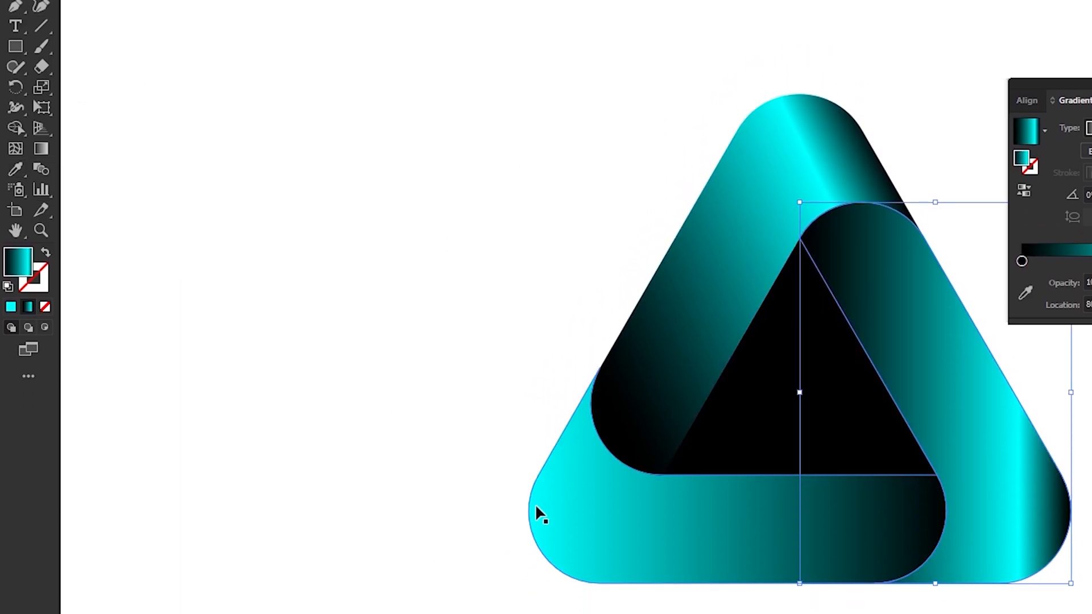
- Copy the left band's gradient onto the bottom band with the Eyedropper, and redraw it towards the upper left at about 146°
left_click(540, 514)
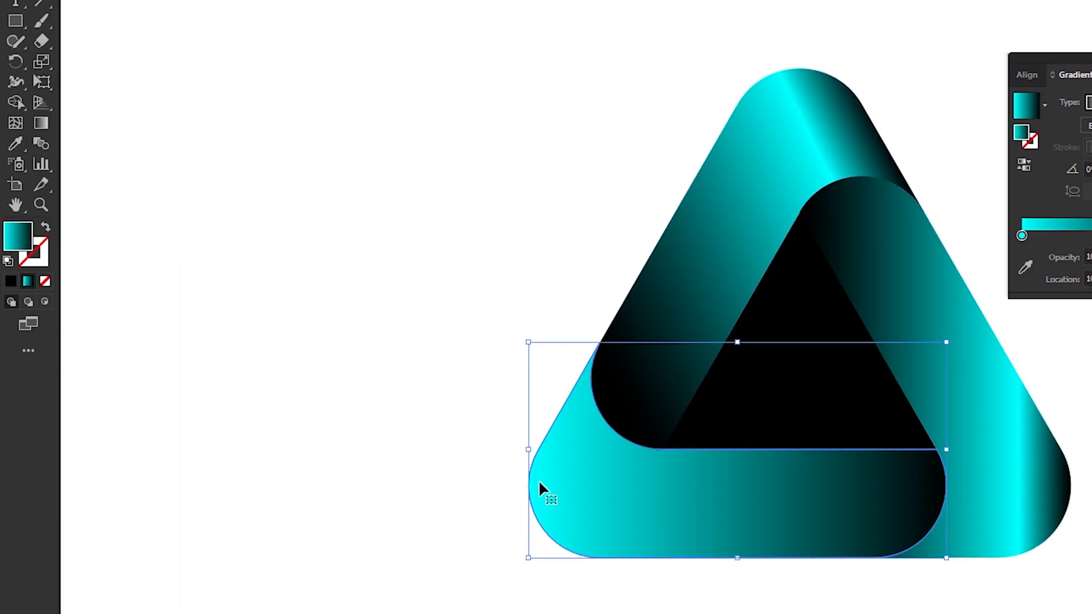
left_click(16, 169)
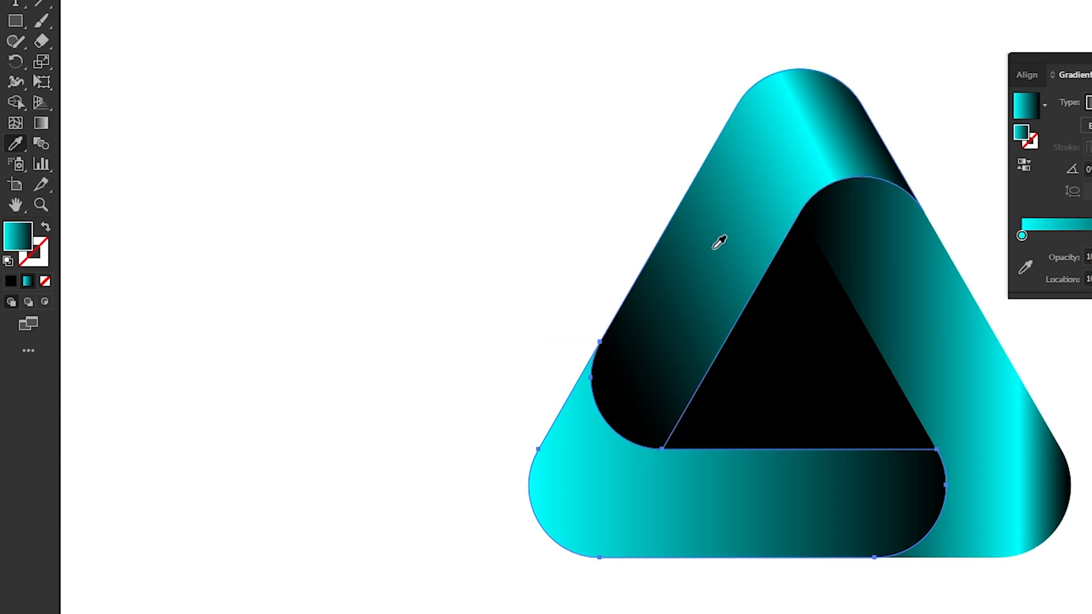
left_click(718, 241)
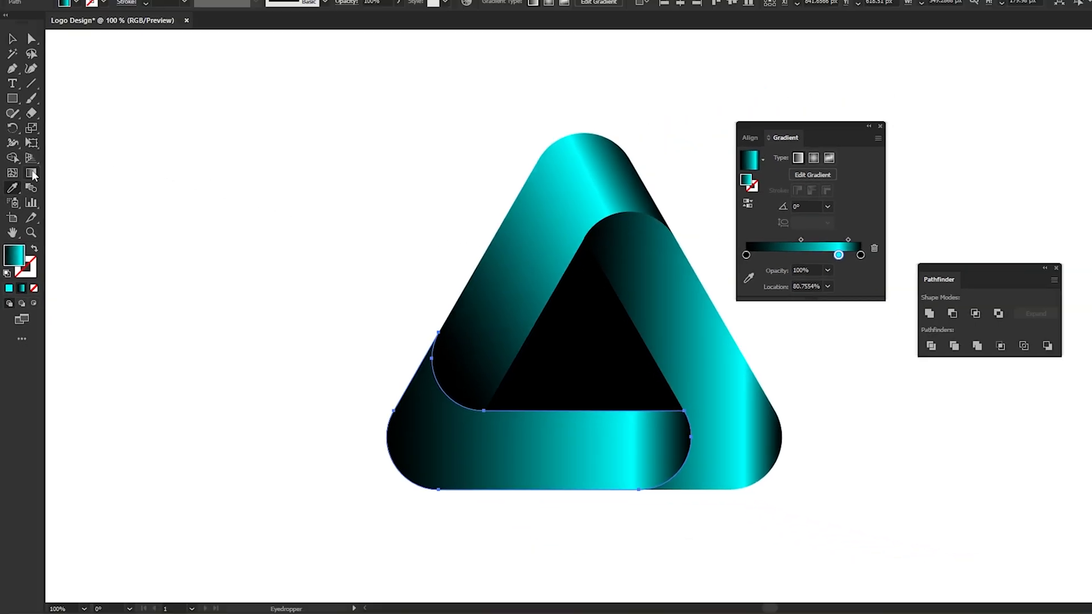
left_click(32, 172)
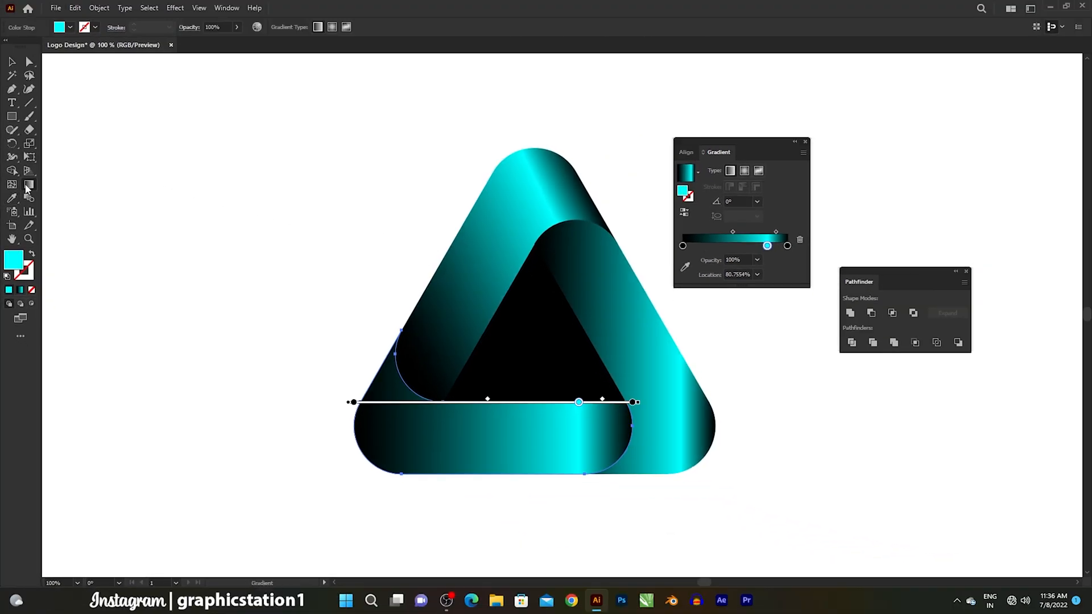
mouse_move(616, 464)
left_mouse_down()
mouse_move(377, 385)
mouse_move(405, 322)
left_mouse_up()
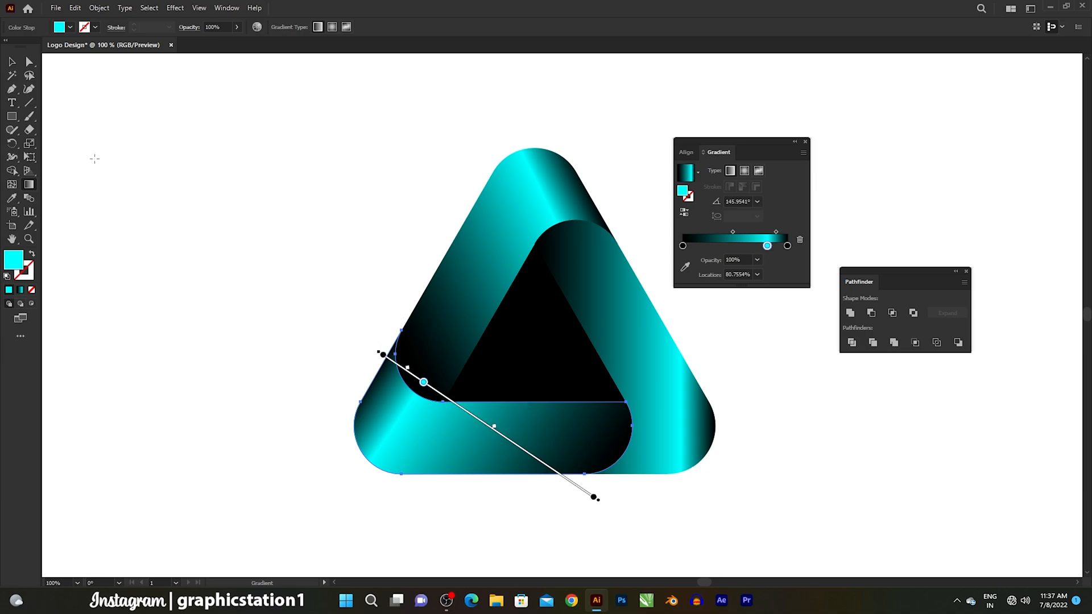
- Redraw the right band's gradient downwards with the Gradient tool at about -89°, then deselect the band
left_click(12, 62)
left_click(648, 434)
left_click(29, 190)
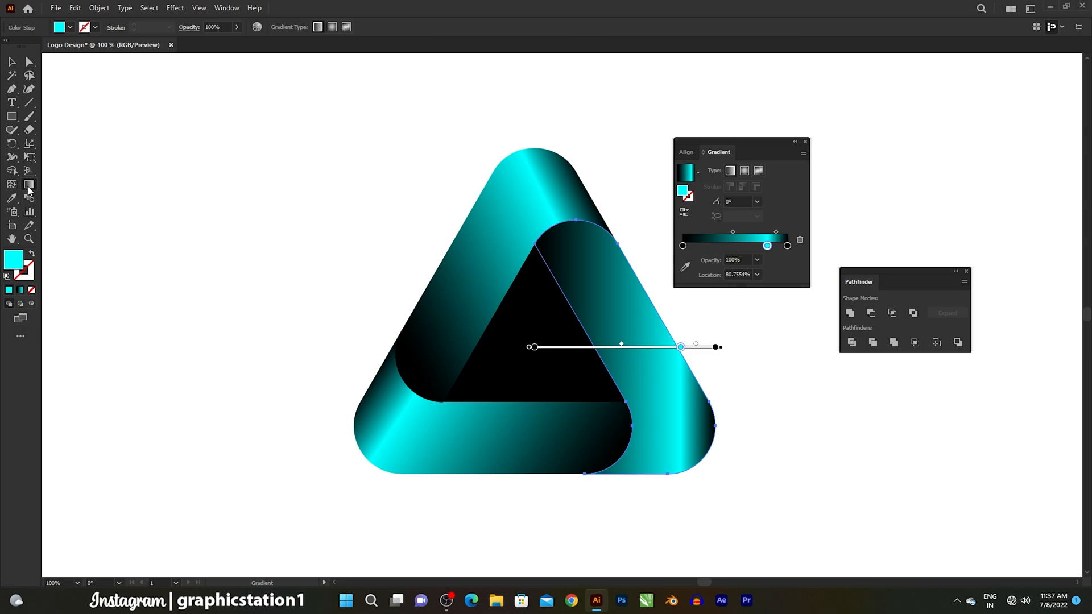
mouse_move(554, 224)
left_mouse_down()
mouse_move(603, 313)
mouse_move(644, 435)
mouse_move(637, 478)
mouse_move(595, 492)
mouse_move(557, 482)
left_mouse_up()
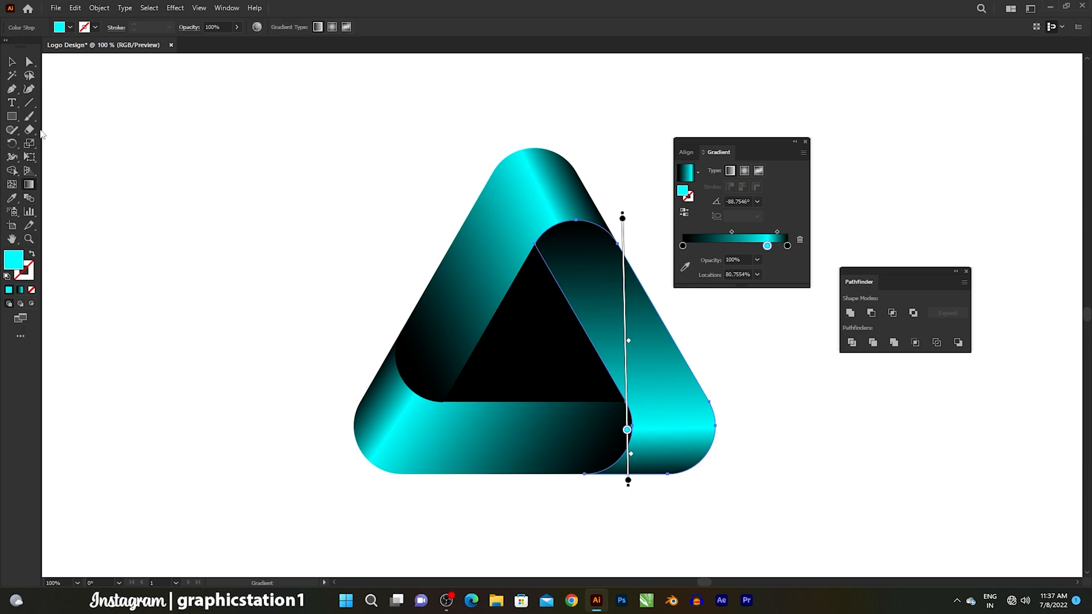
left_click(12, 62)
left_click(205, 179)
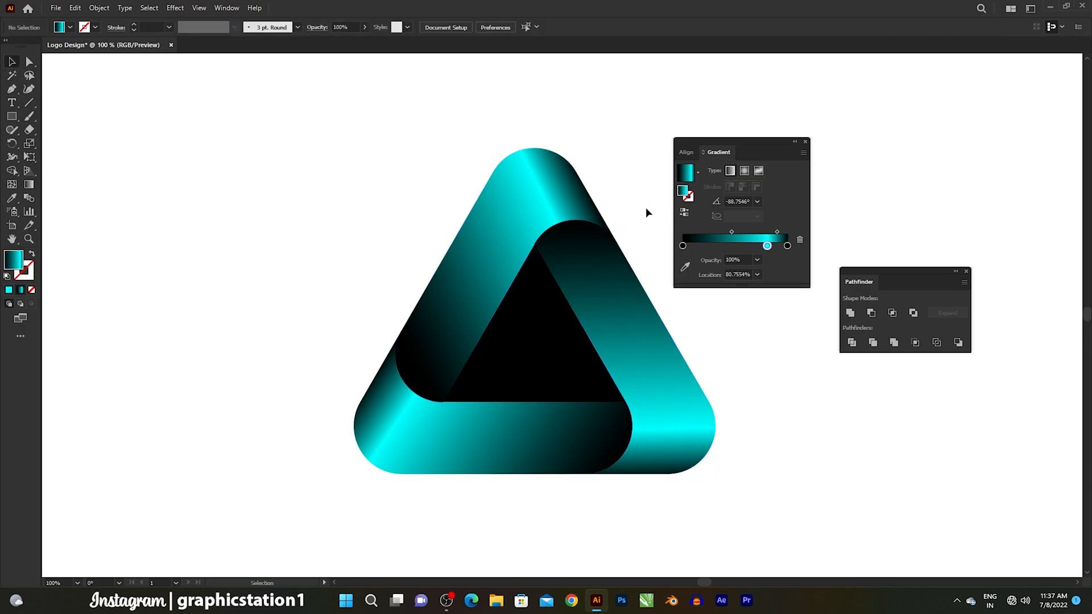
left_click_drag(749, 147, 825, 131)
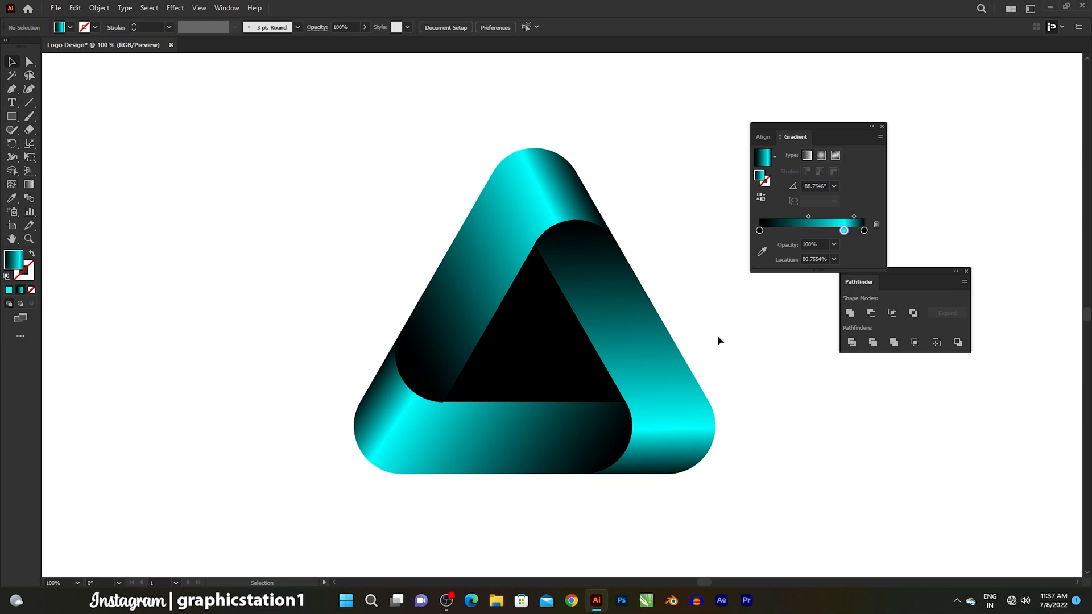
left_click_drag(826, 126, 841, 84)
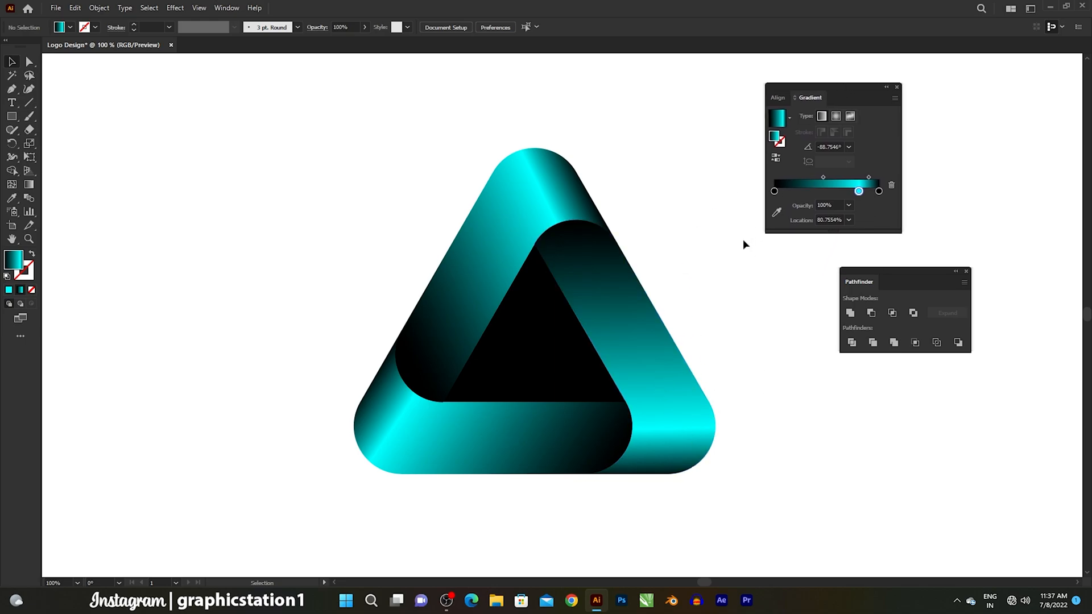
- Copy the black inner triangle and paste the duplicate directly in front of it
left_click(539, 358)
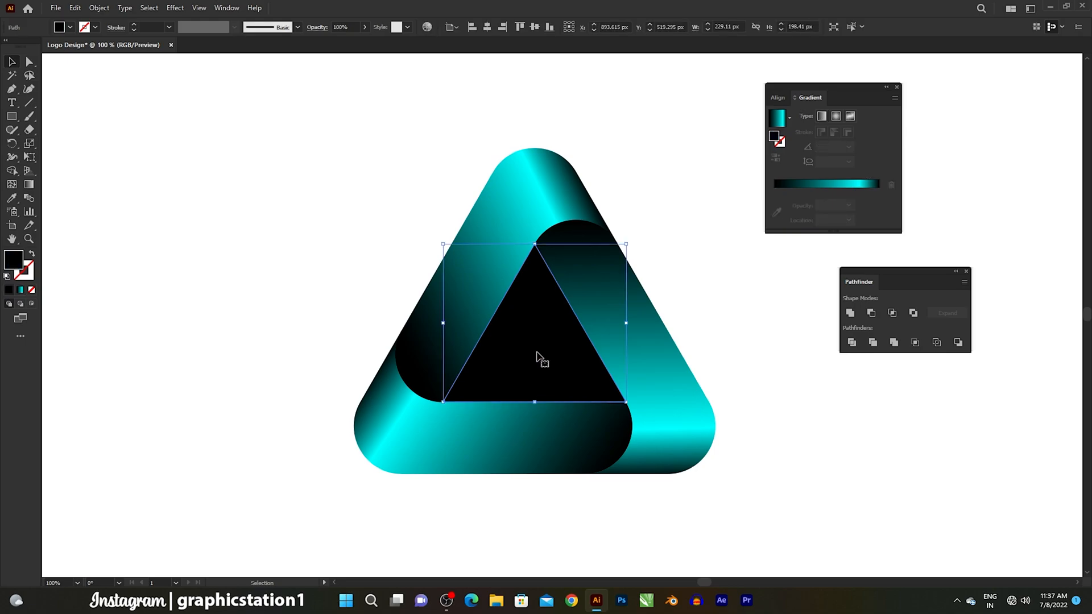
left_click_drag(538, 350, 499, 351)
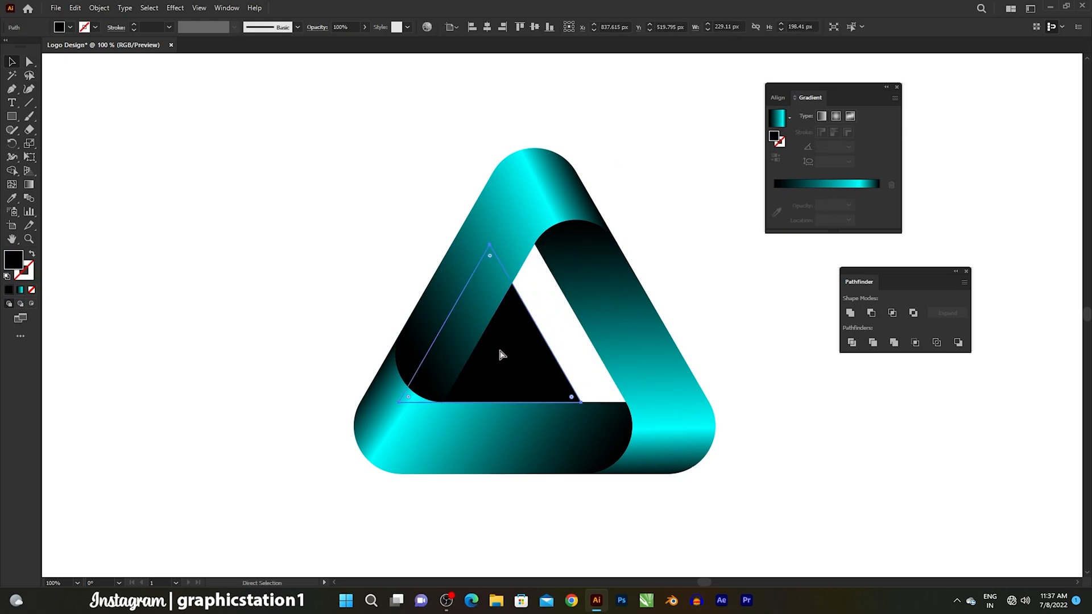
key("ctrl+z")
left_click(76, 8)
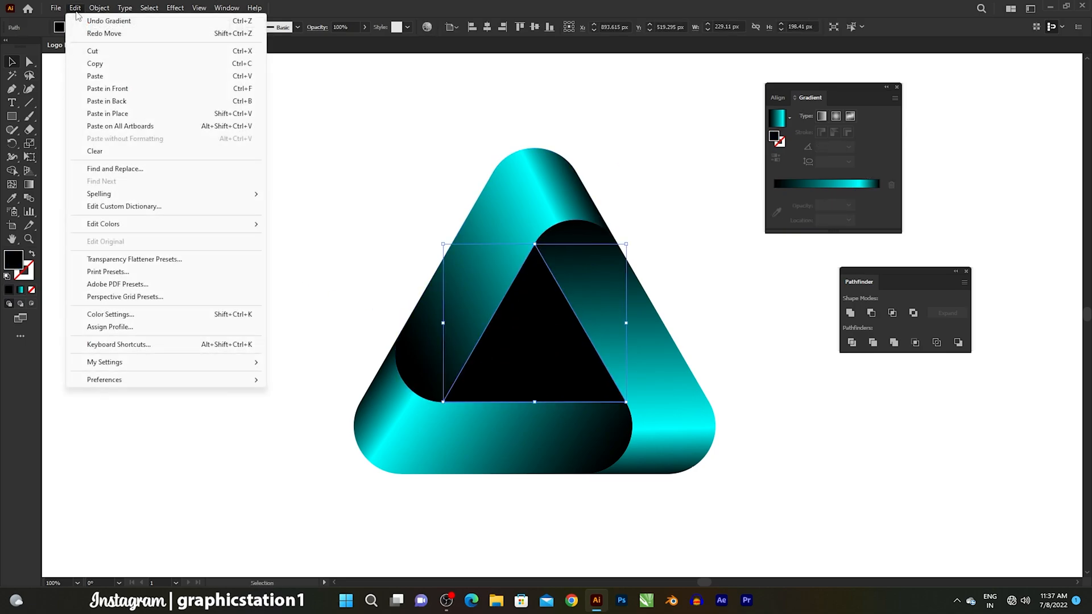
left_click(76, 63)
left_click(74, 9)
left_click(81, 88)
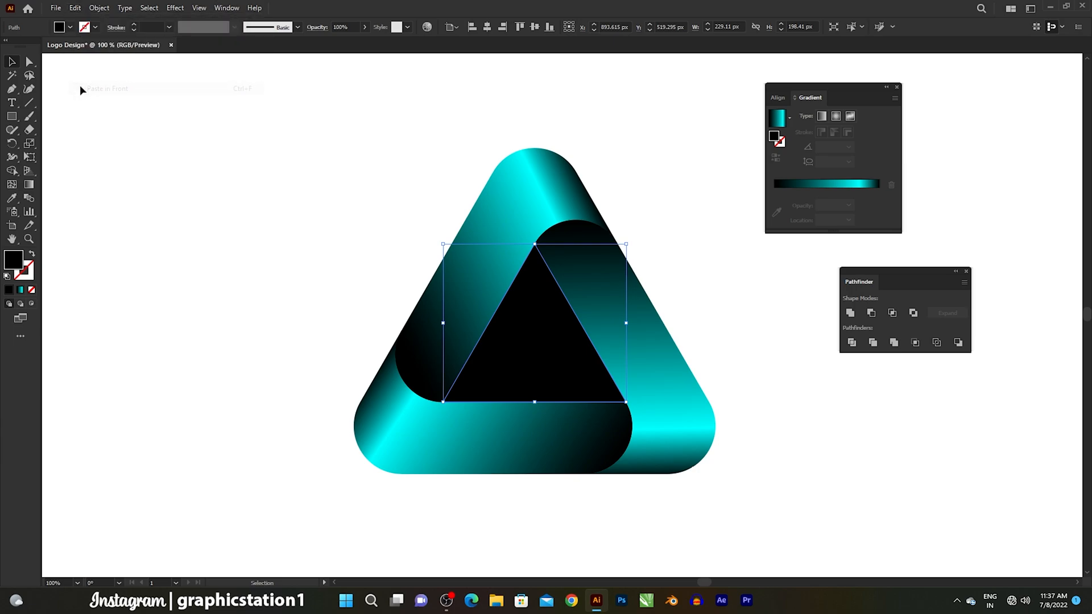
- Shrink the pasted triangle about its centre to about 14.5 × 12.6 px and fill it with cyan
left_click_drag(627, 243, 579, 319)
left_click(70, 26)
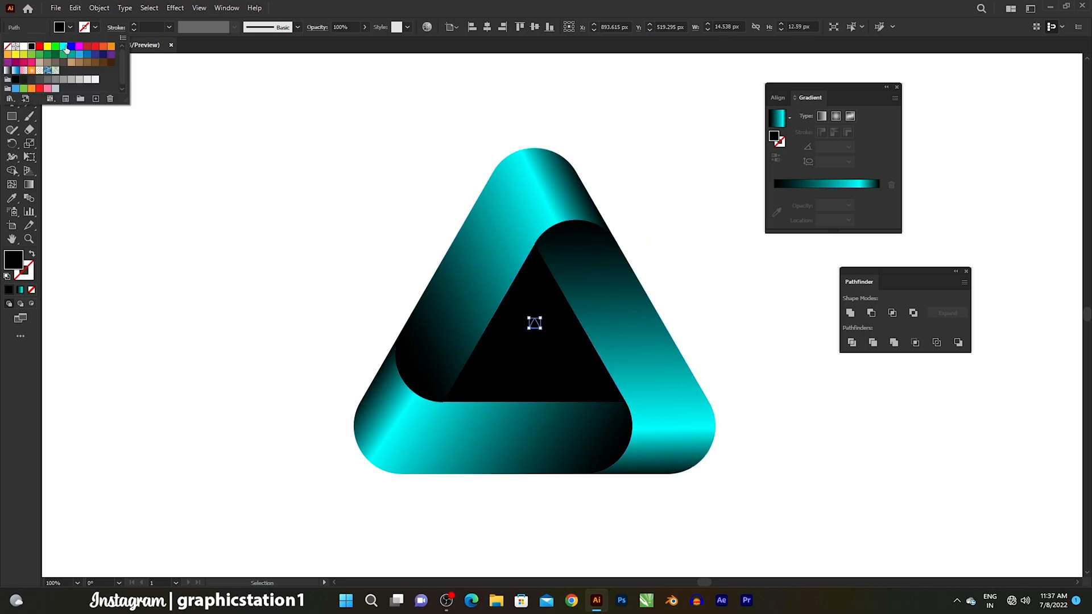
left_click(63, 48)
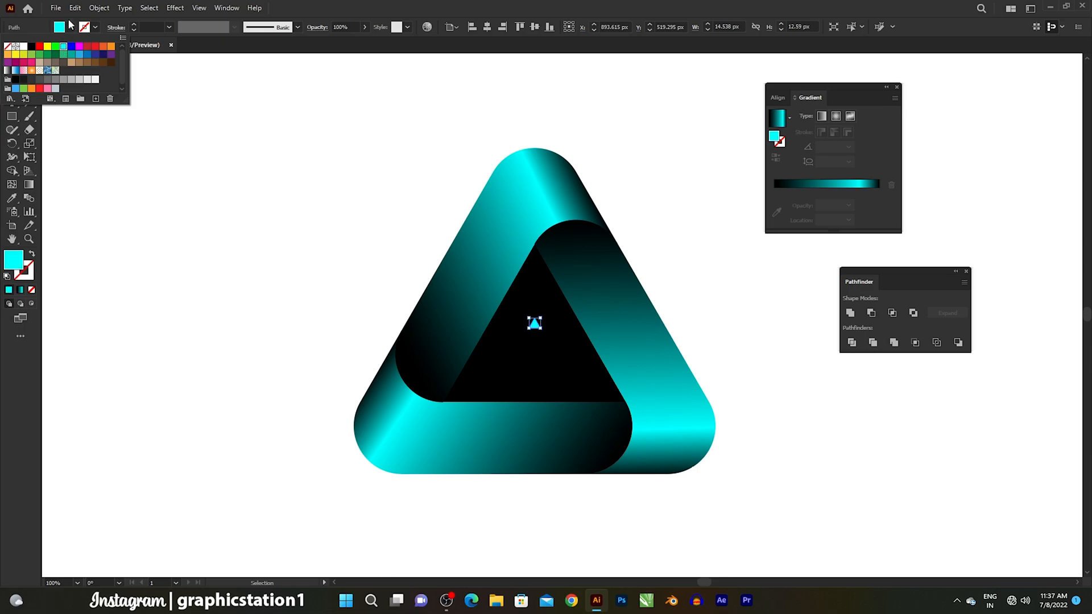
- Move the small cyan triangle straight down to about Y 541 px and blend it with the large black triangle
scroll(544, 360, "up", 2)
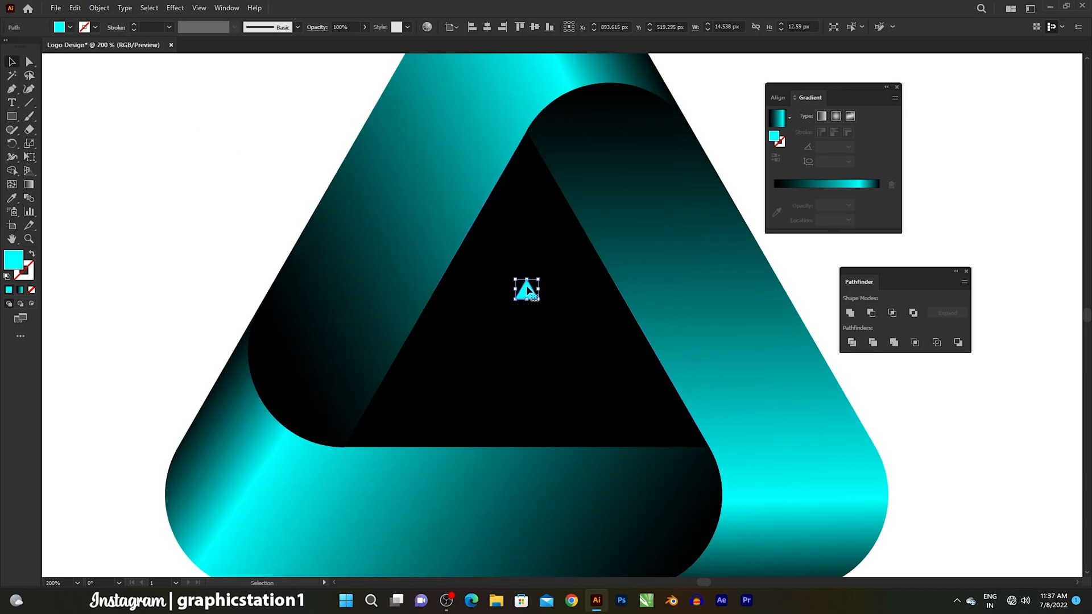
left_click_drag(529, 293, 530, 326)
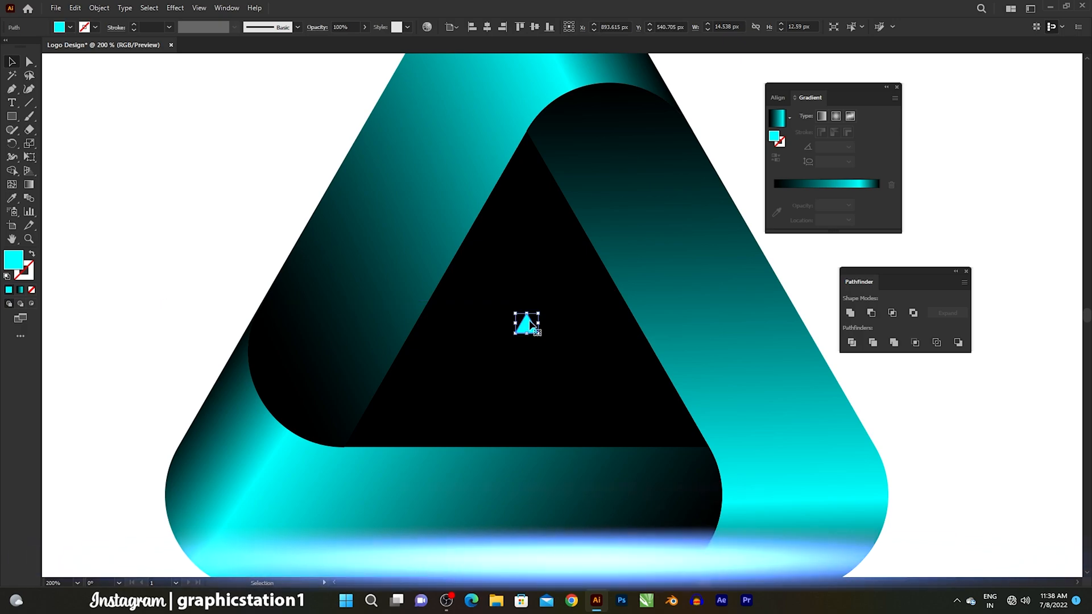
left_click(581, 348, "shift")
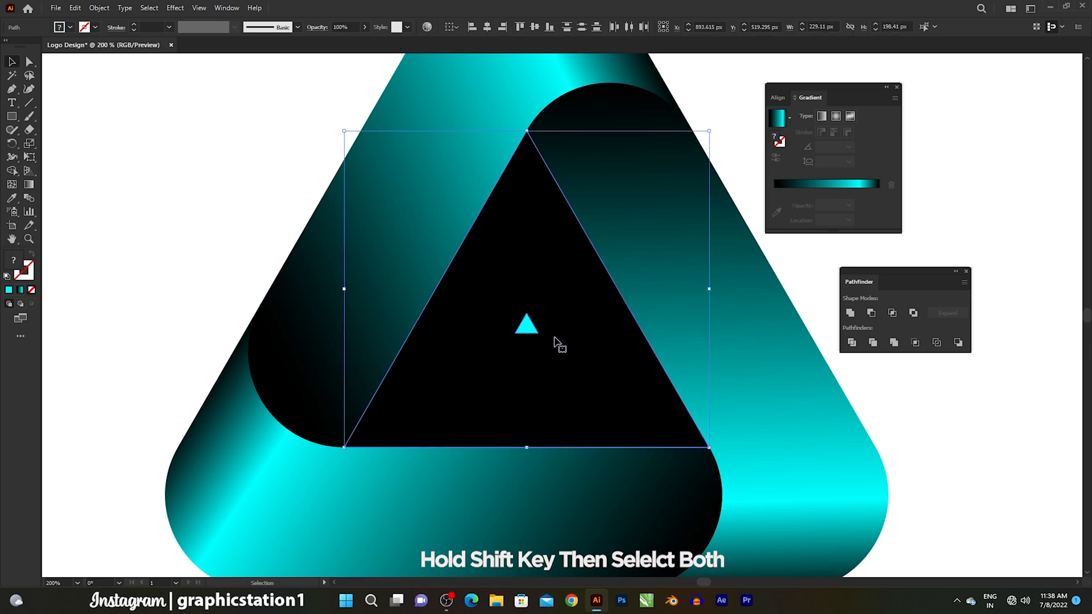
left_click(99, 8)
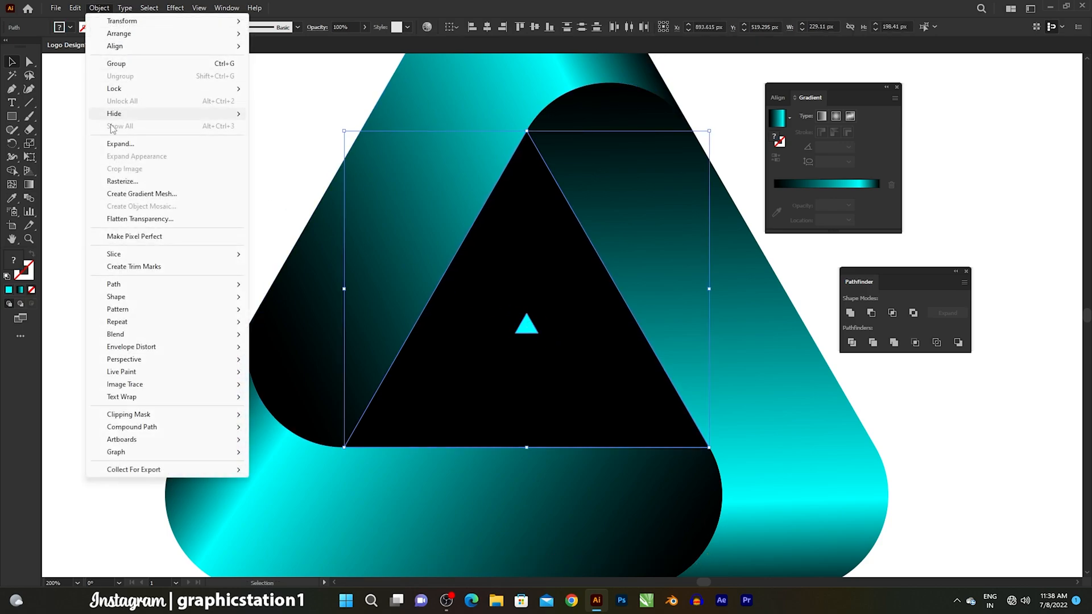
mouse_move(117, 335)
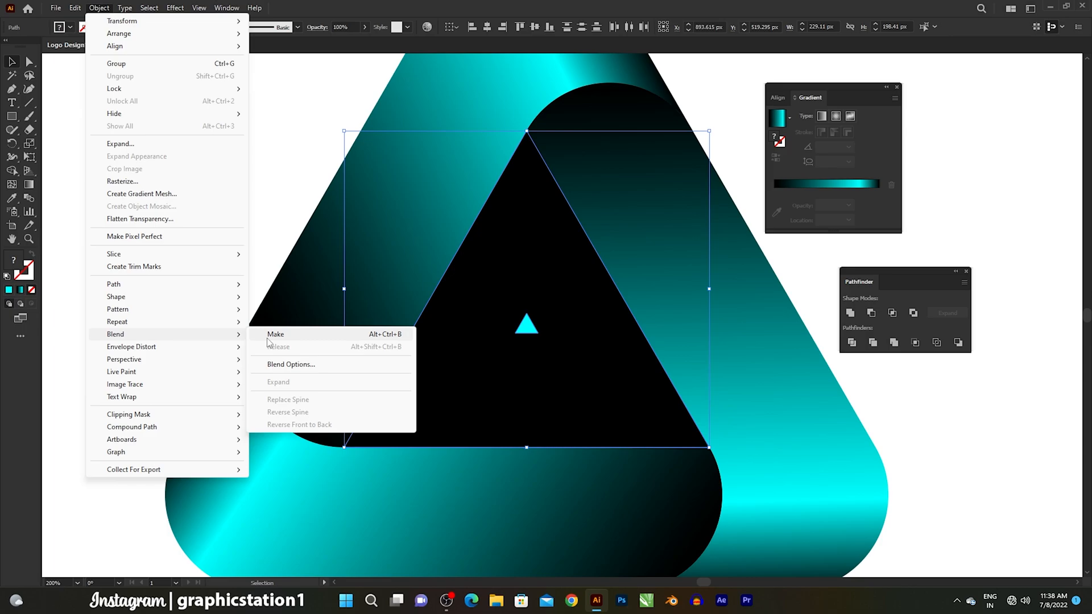
left_click(273, 336)
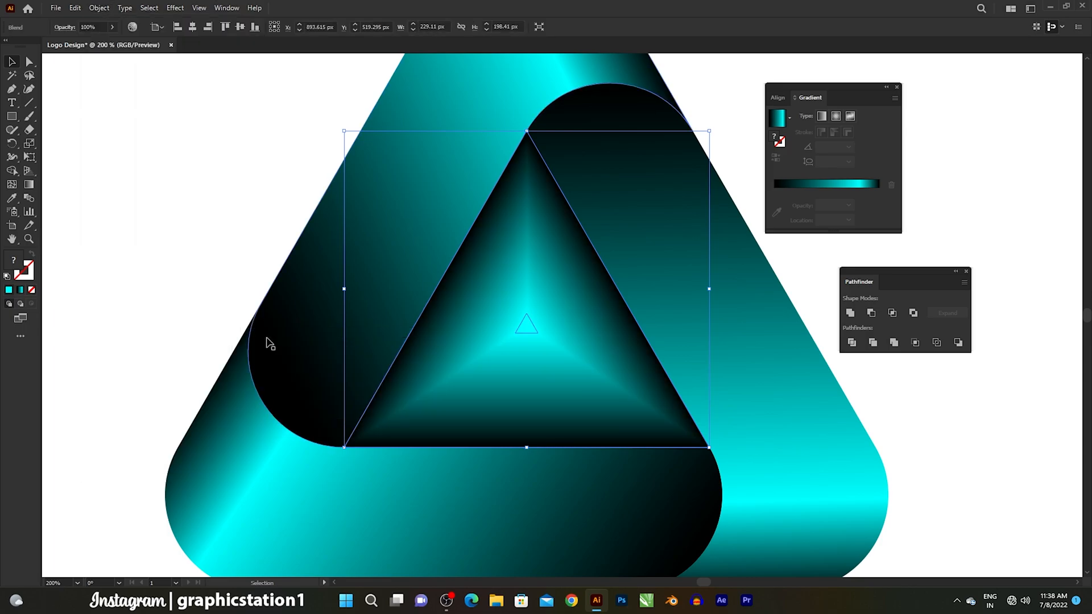
- Set the triangle blend's spacing to Specified Steps with 254 steps
left_click(102, 9)
mouse_move(120, 335)
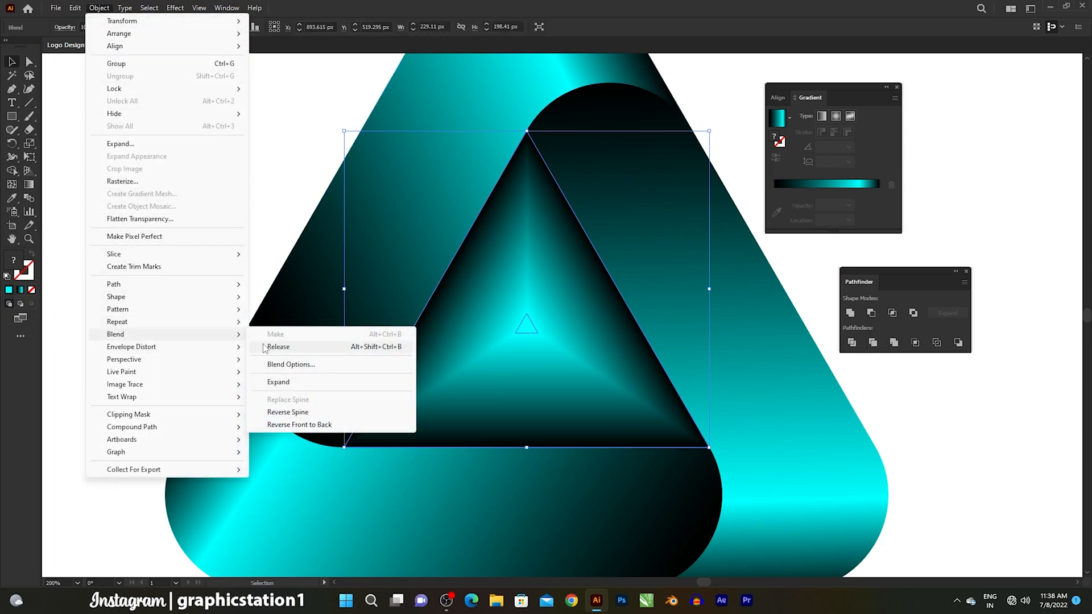
left_click(274, 365)
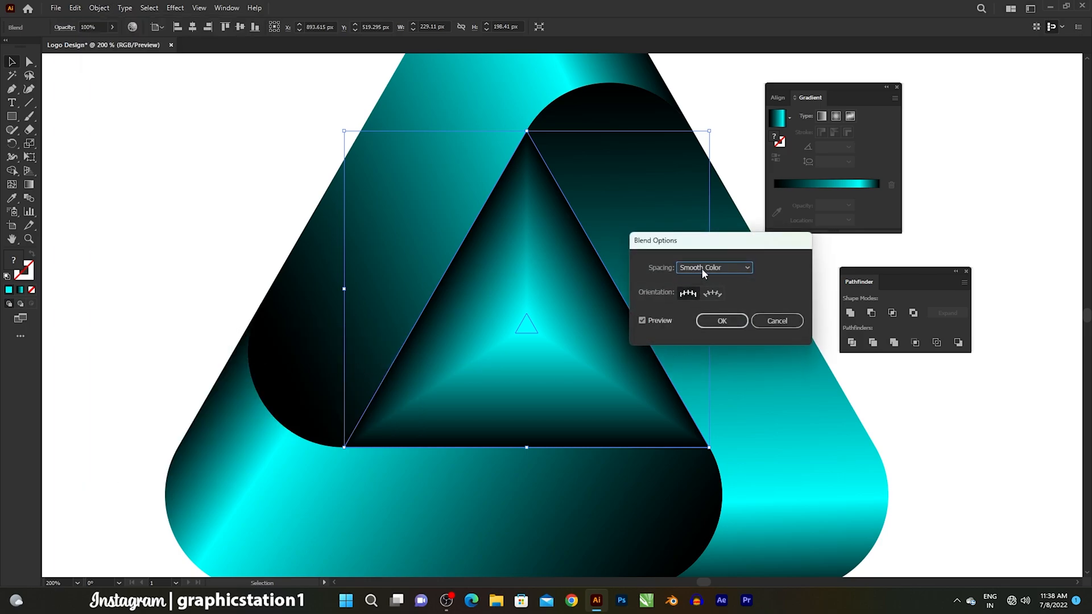
left_click(701, 269)
left_click(708, 292)
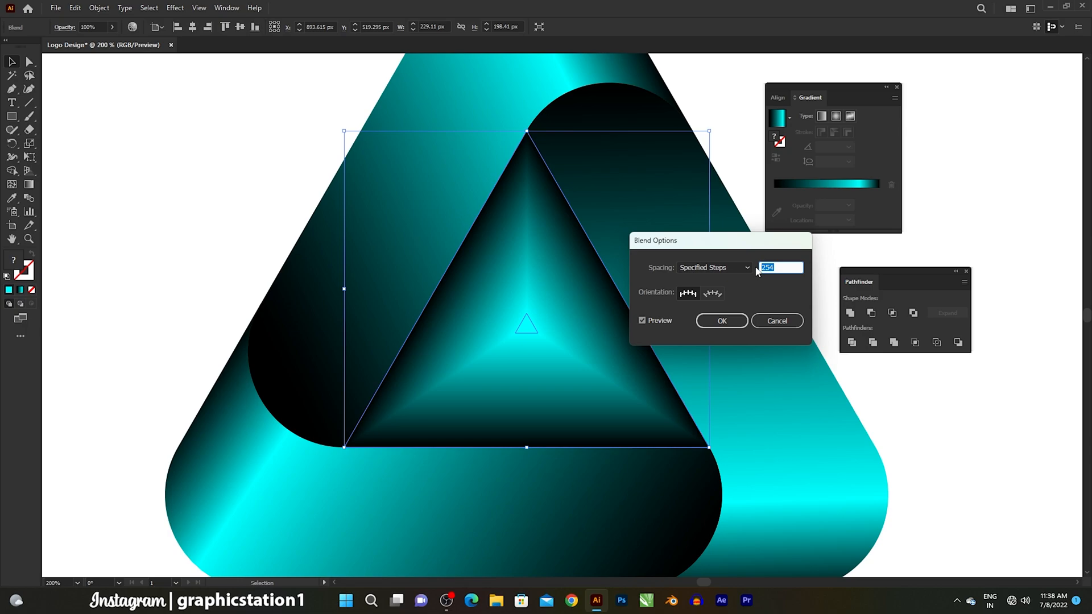
left_click(730, 322)
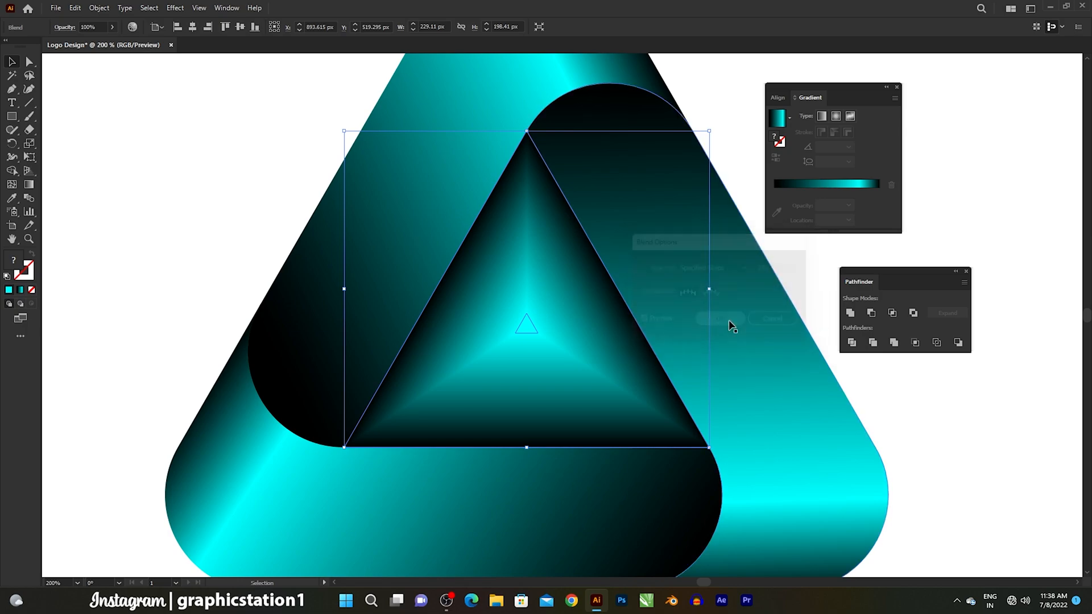
- Group the three bands with the blended centre and rotate the group 90° clockwise so the logo points right
left_click(227, 200)
scroll(541, 373, "down", 2)
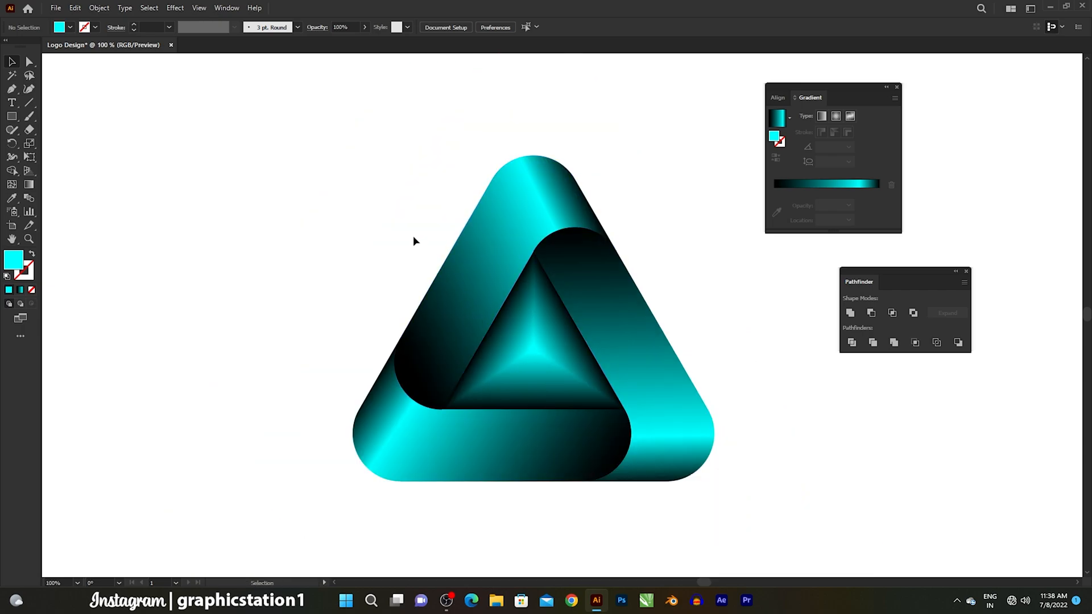
left_click_drag(401, 215, 680, 487)
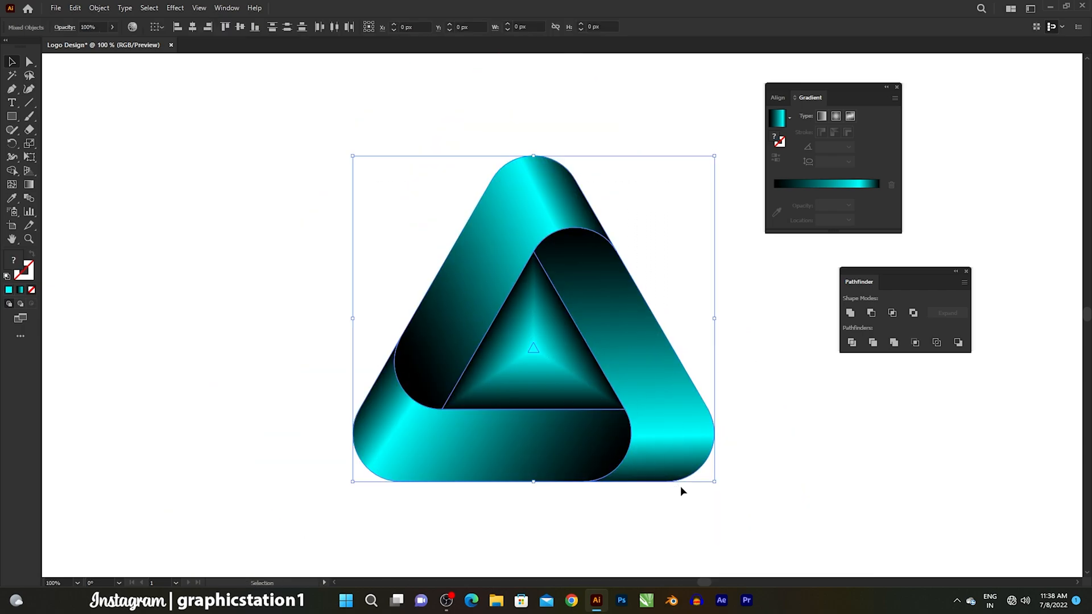
right_click(624, 356)
left_click(649, 446)
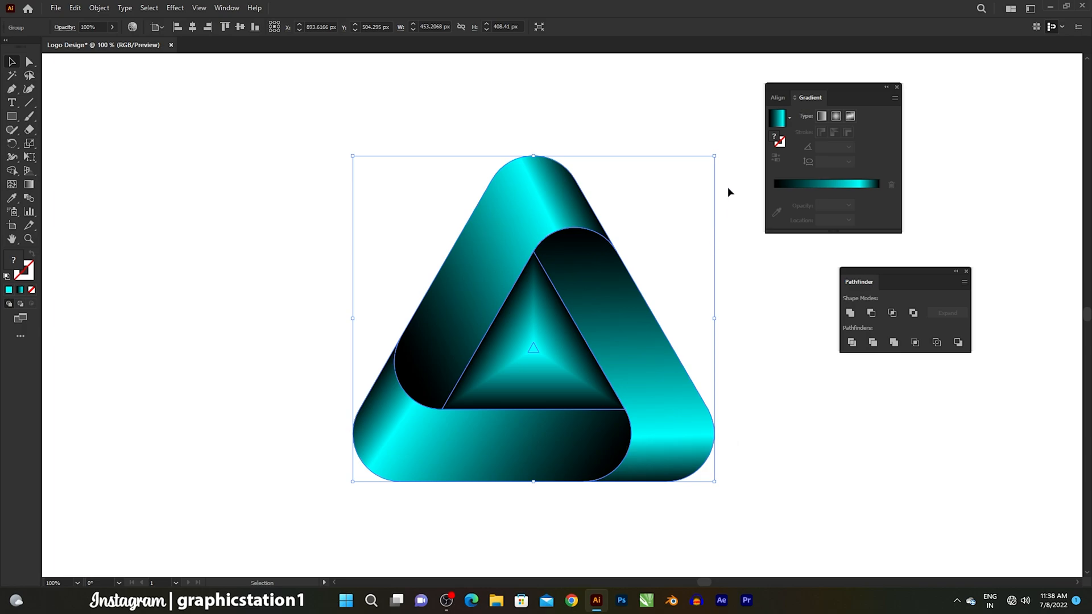
left_click_drag(724, 149, 766, 558)
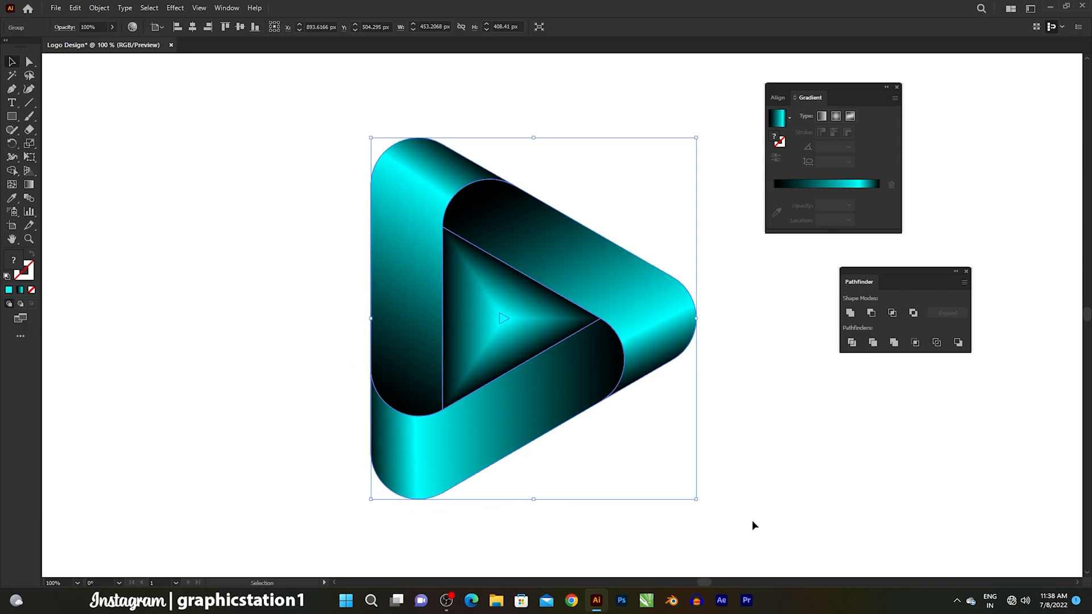
left_click(735, 447)
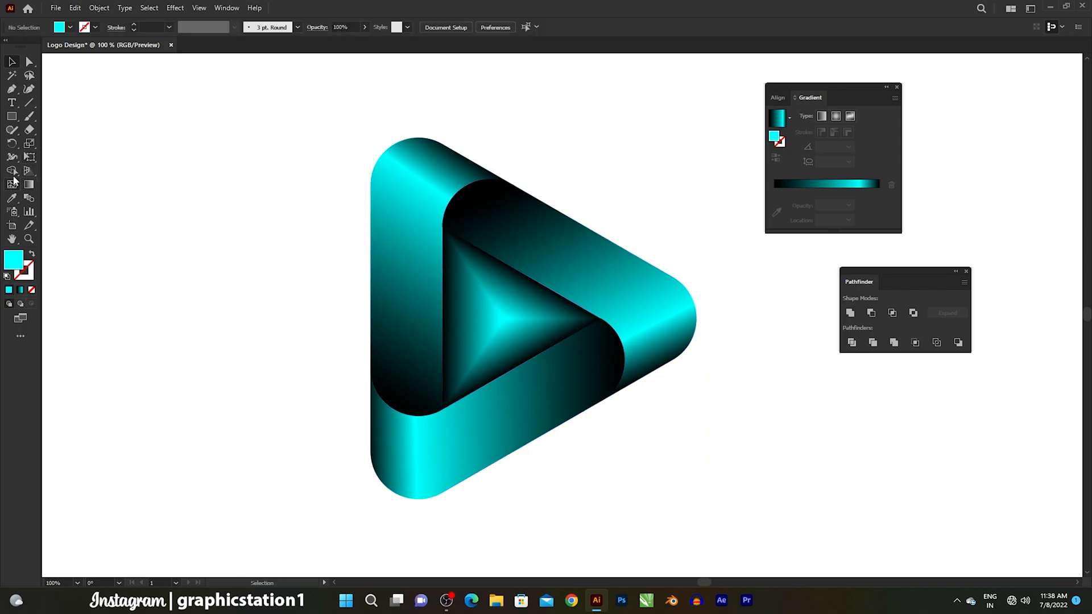
- Draw a cyan circle about 260 px in diameter and place it beside the logo, centred at about X 515, Y 554 px
left_click(15, 120)
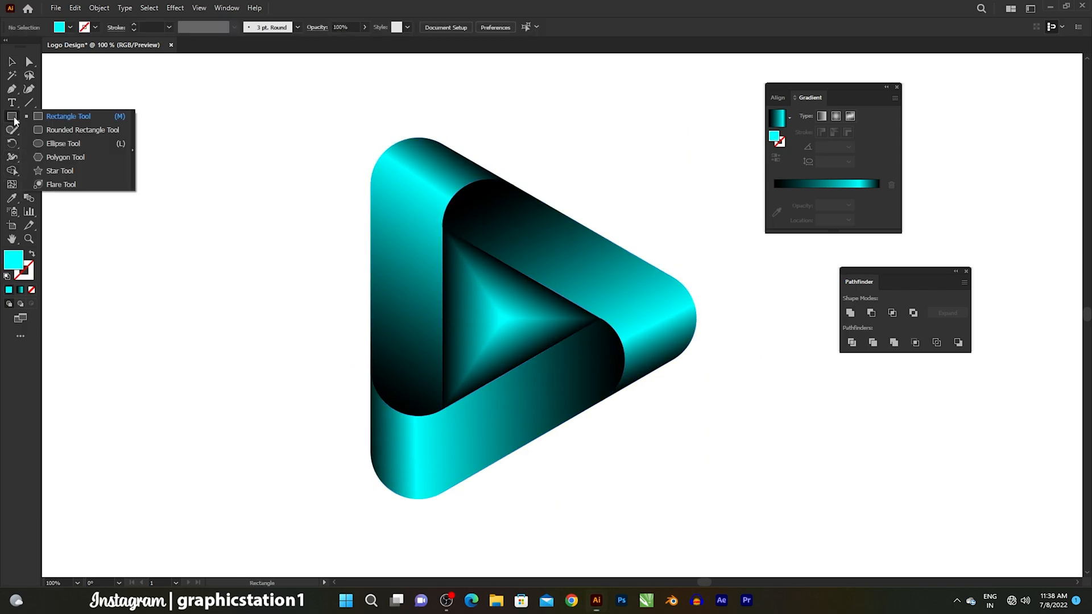
left_click(67, 145)
left_click_drag(210, 451, 298, 346)
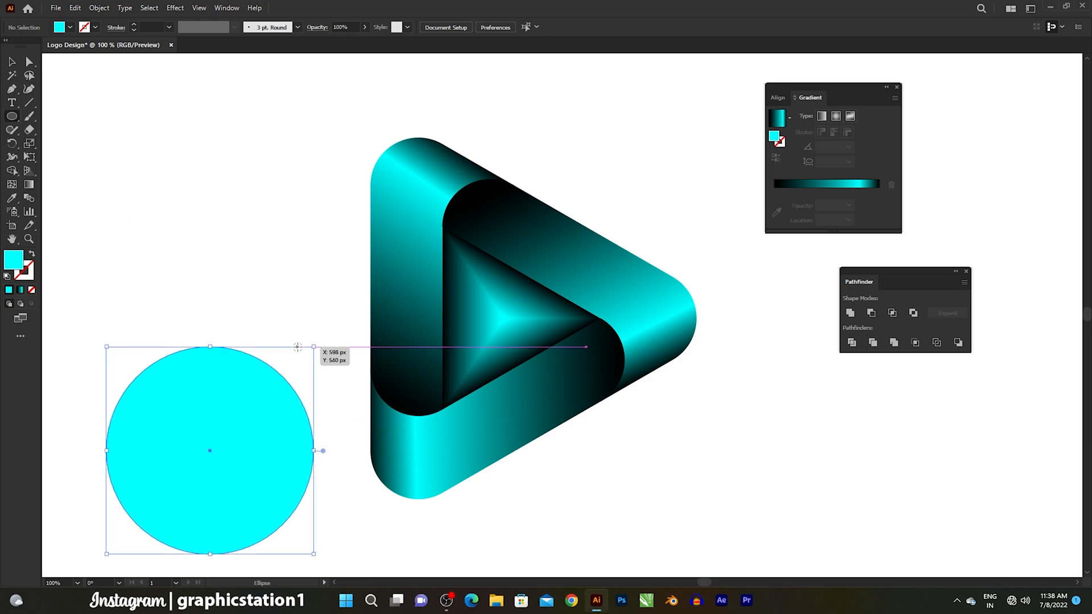
left_click(12, 62)
left_click_drag(189, 443, 210, 350)
- Fill the circle with the White, Black gradient preset as a radial gradient, reversed so black sits at the centre
left_click_drag(810, 91, 445, 244)
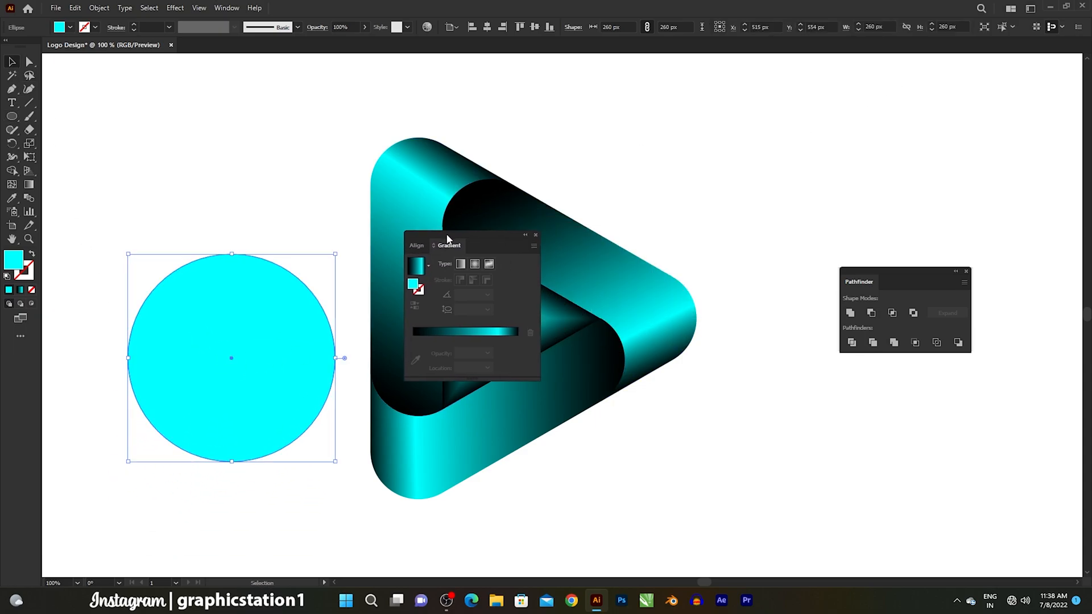
left_click(424, 270)
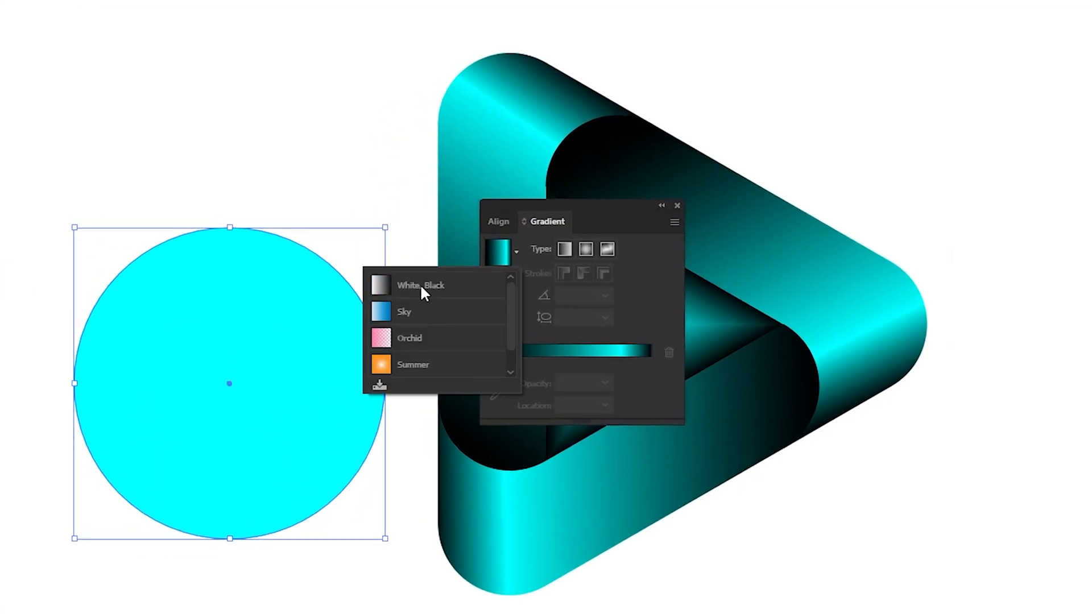
left_click(422, 288)
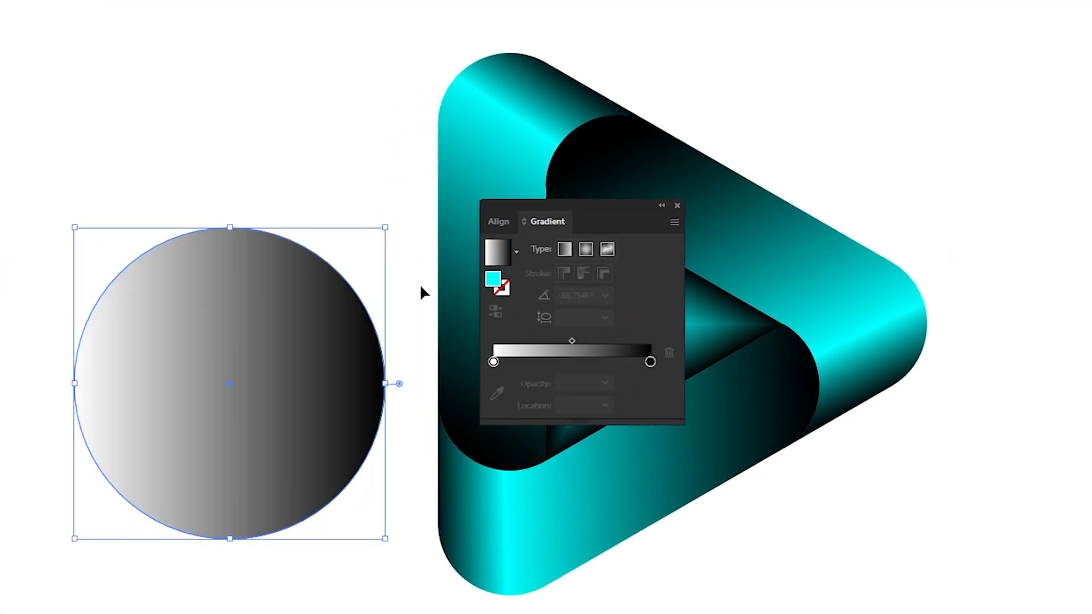
left_click(586, 249)
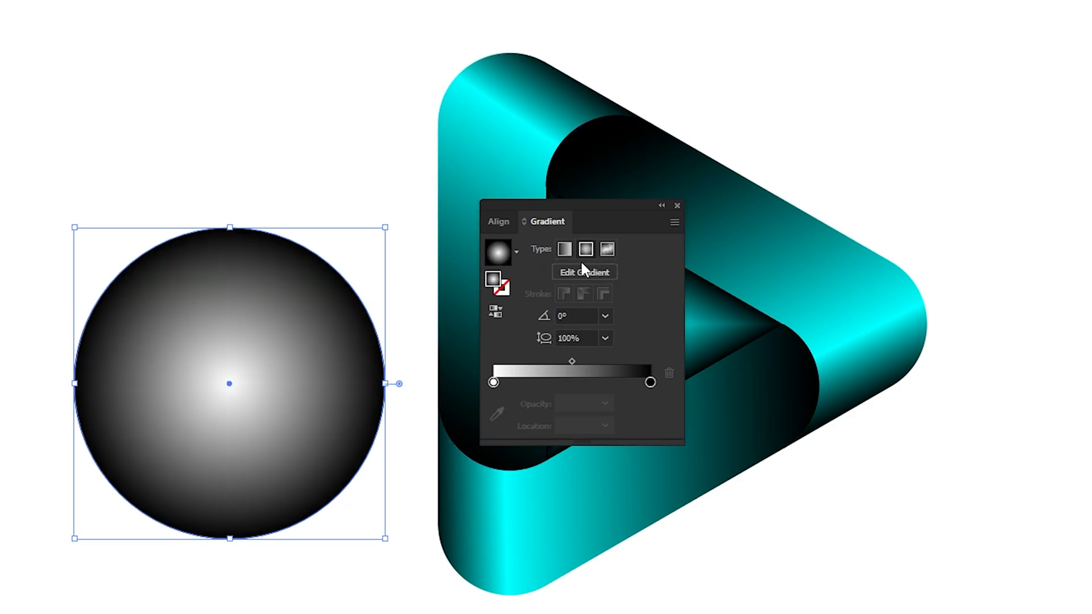
left_click(495, 313)
- Fade the circle's outer white gradient stop to 0% opacity and set the gradient midpoint to about 49%
left_click_drag(572, 367, 559, 364)
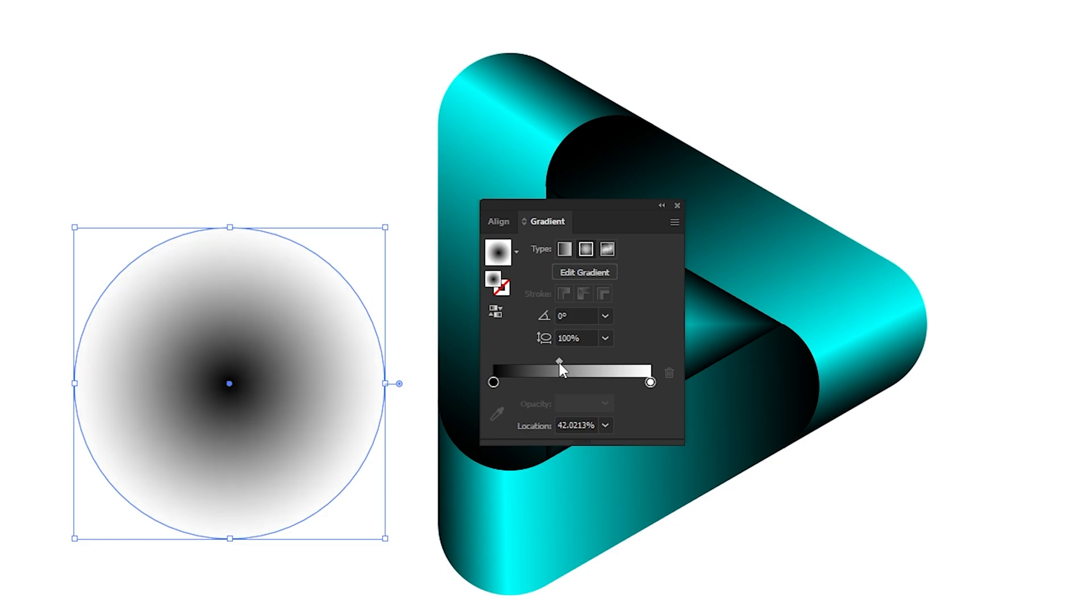
left_click(650, 382)
left_click(605, 403)
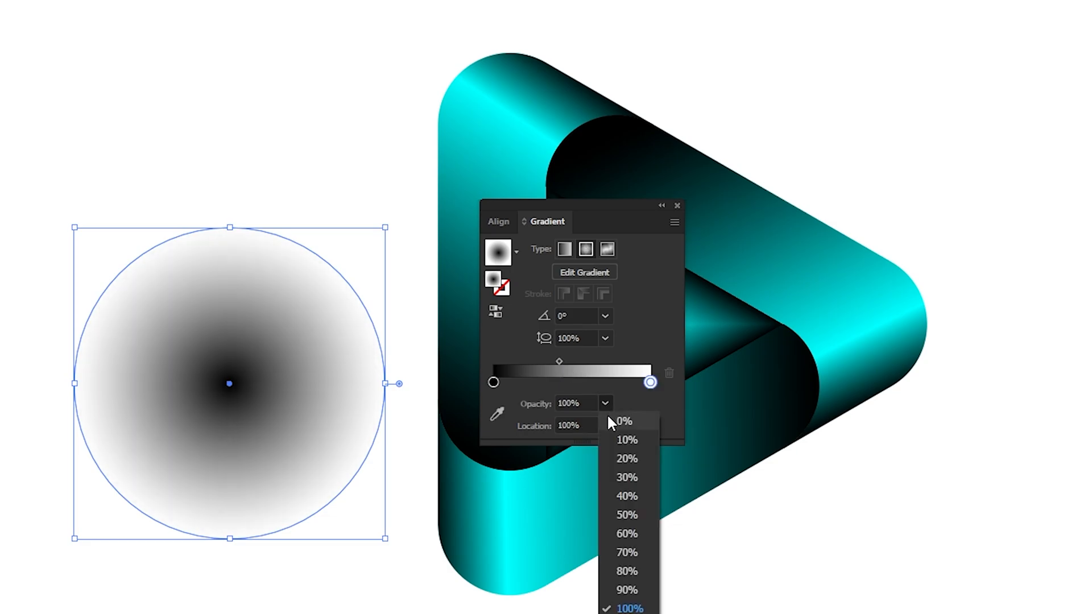
left_click(610, 421)
left_click_drag(558, 362, 570, 362)
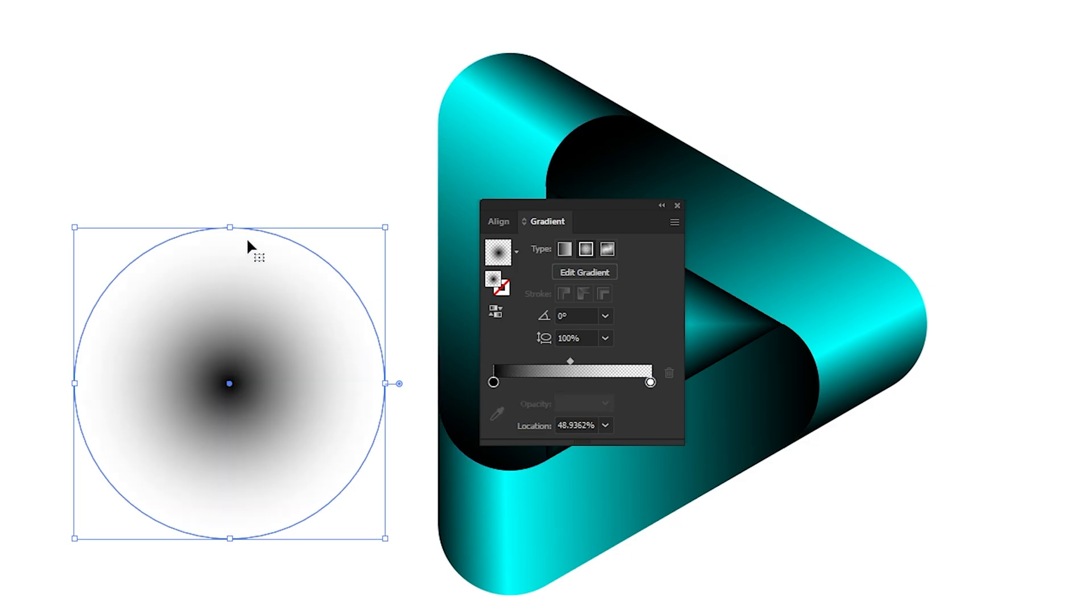
- Flatten the circle to a 260 × 24 px ellipse across the logo's bottom corner and set its blend mode to Multiply
left_click_drag(230, 228, 506, 582)
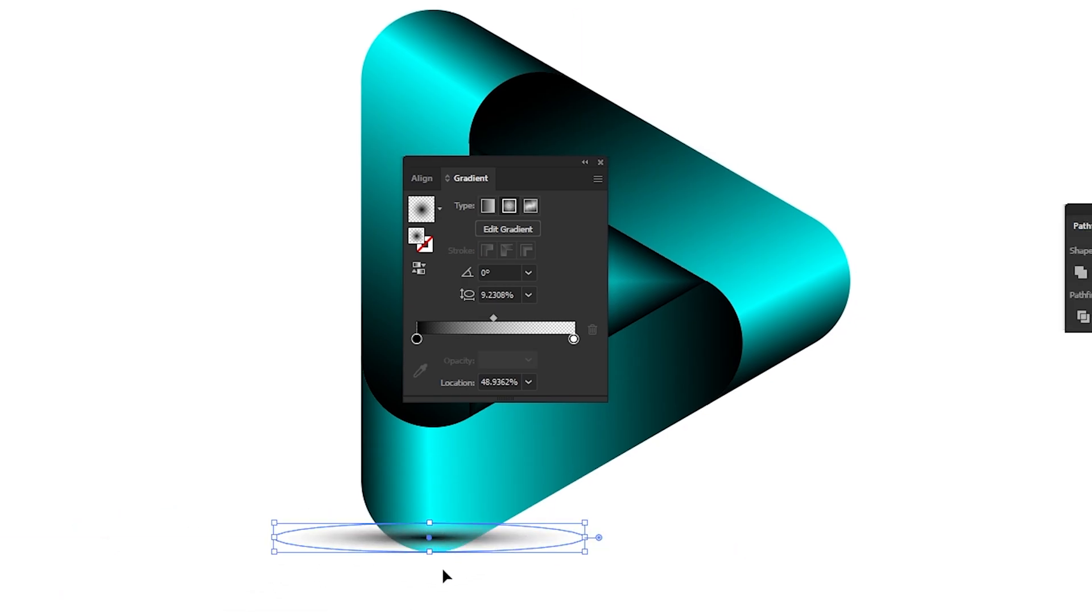
scroll(442, 568, "up", 3)
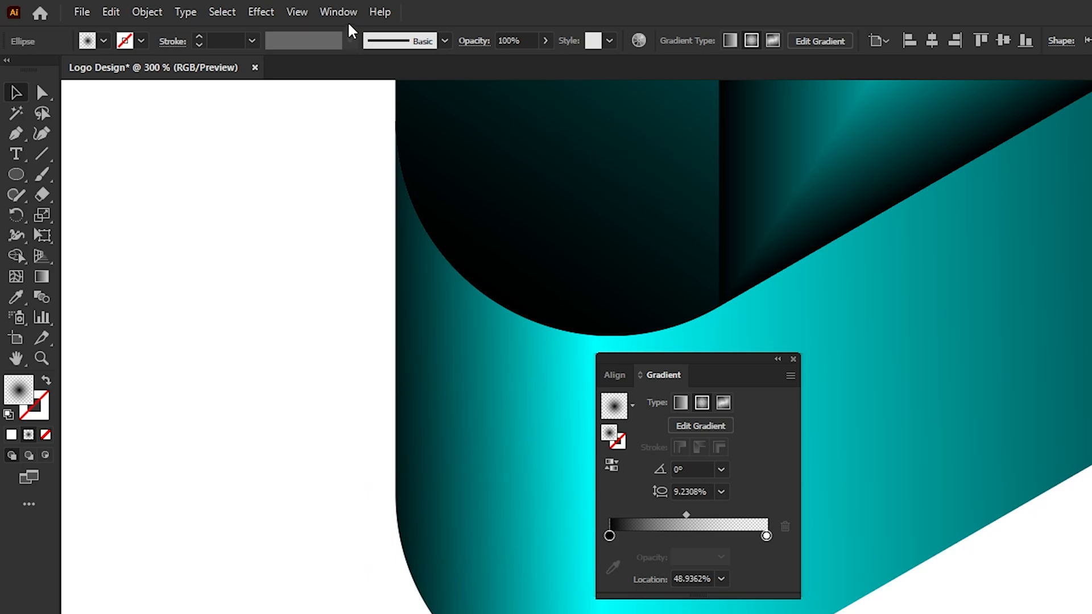
left_click(339, 12)
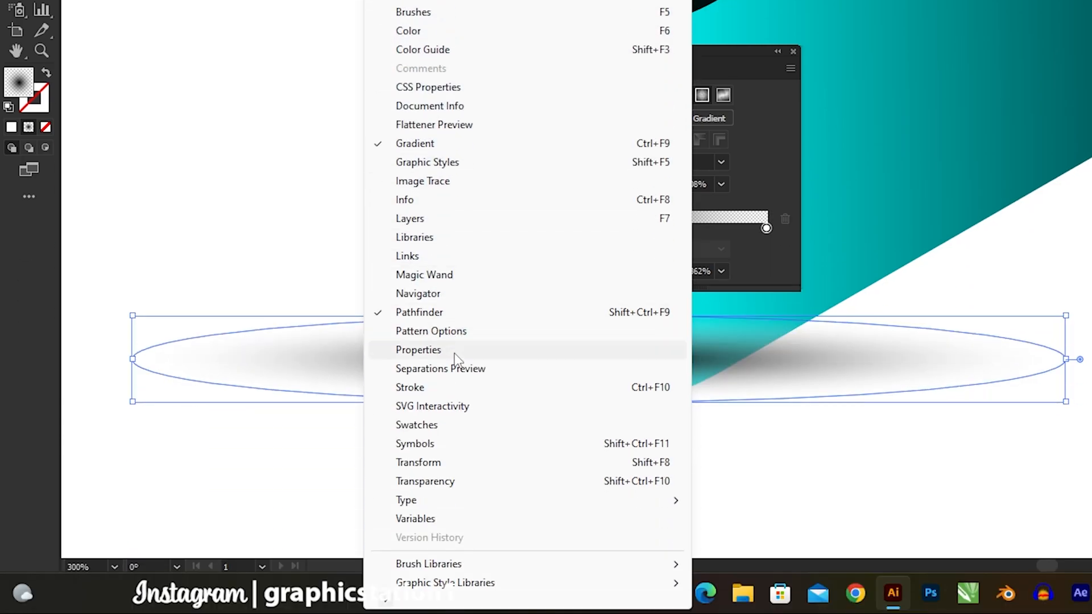
left_click(454, 482)
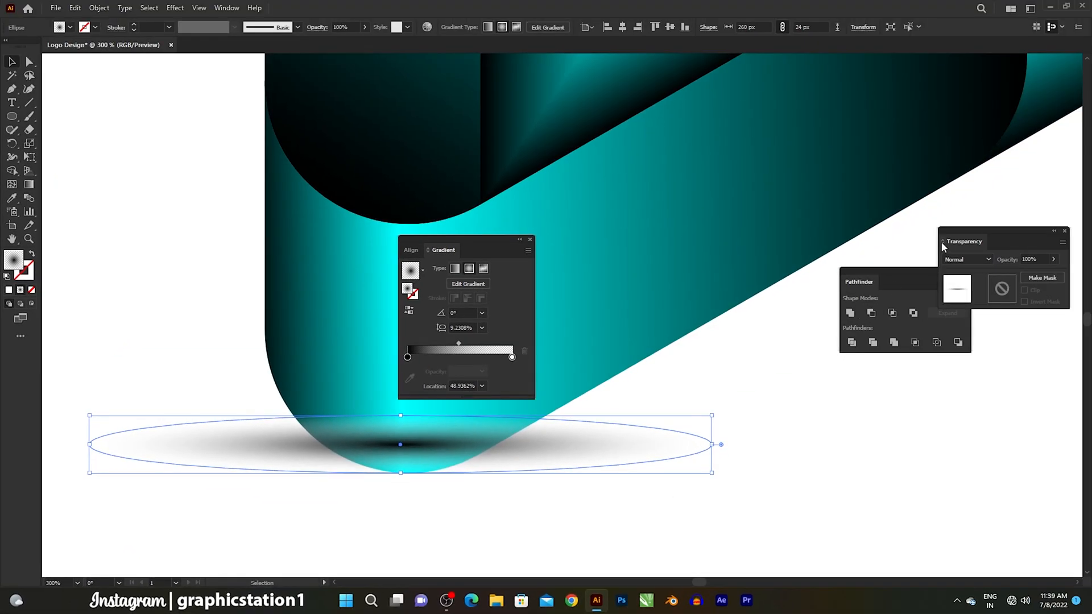
left_click_drag(958, 234, 591, 380)
left_click(598, 404)
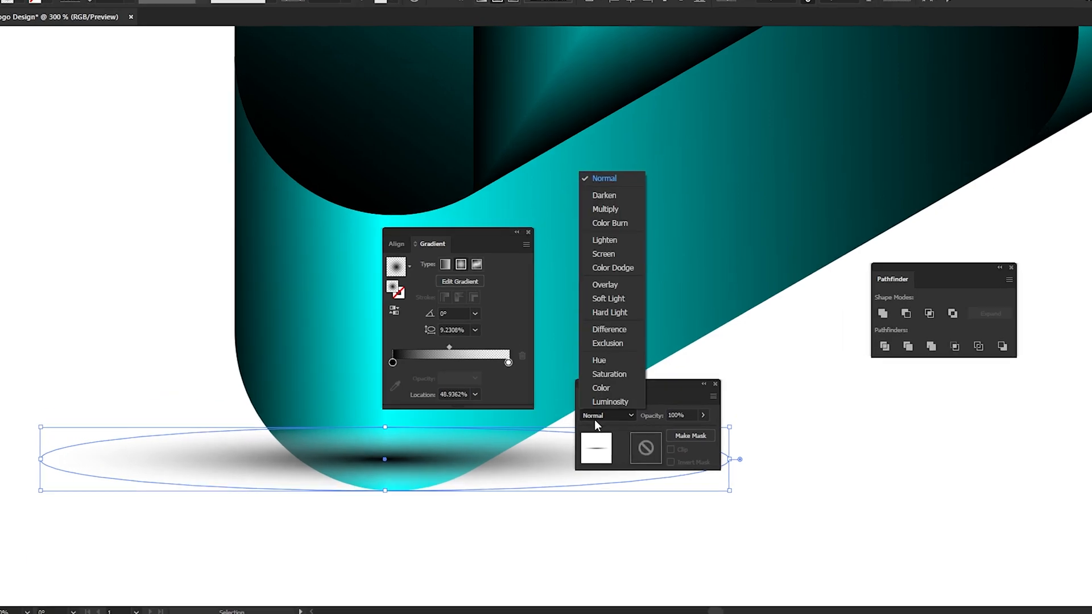
left_click(630, 175)
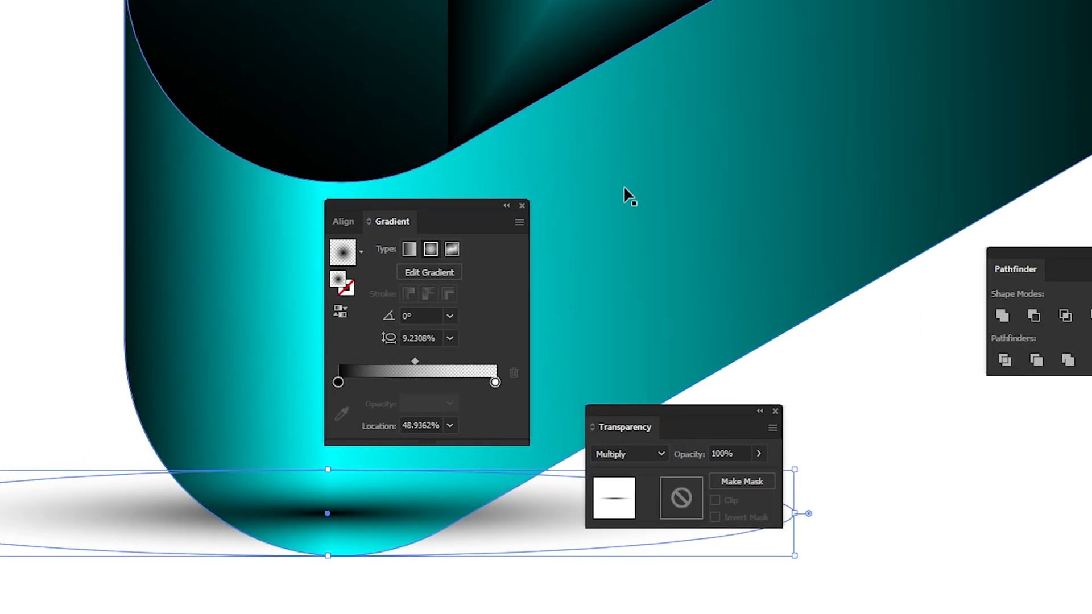
left_click(776, 402)
left_click_drag(694, 419, 1024, 454)
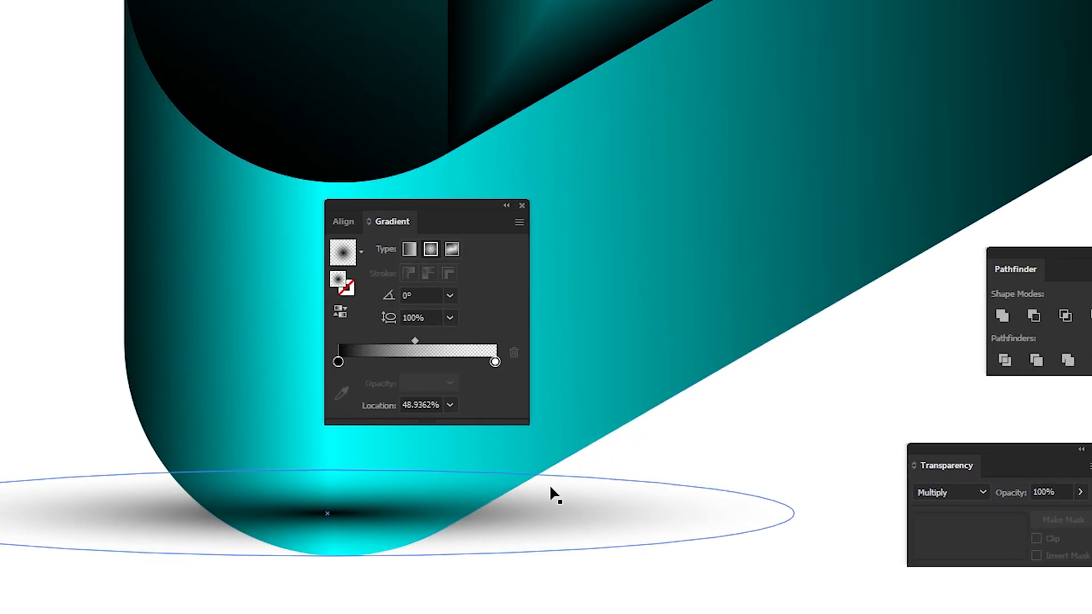
- Move the shadow ellipse straight down about 15 px beneath the logo's bottom corner and send it to the back
left_click_drag(413, 513, 413, 566)
right_click(408, 563)
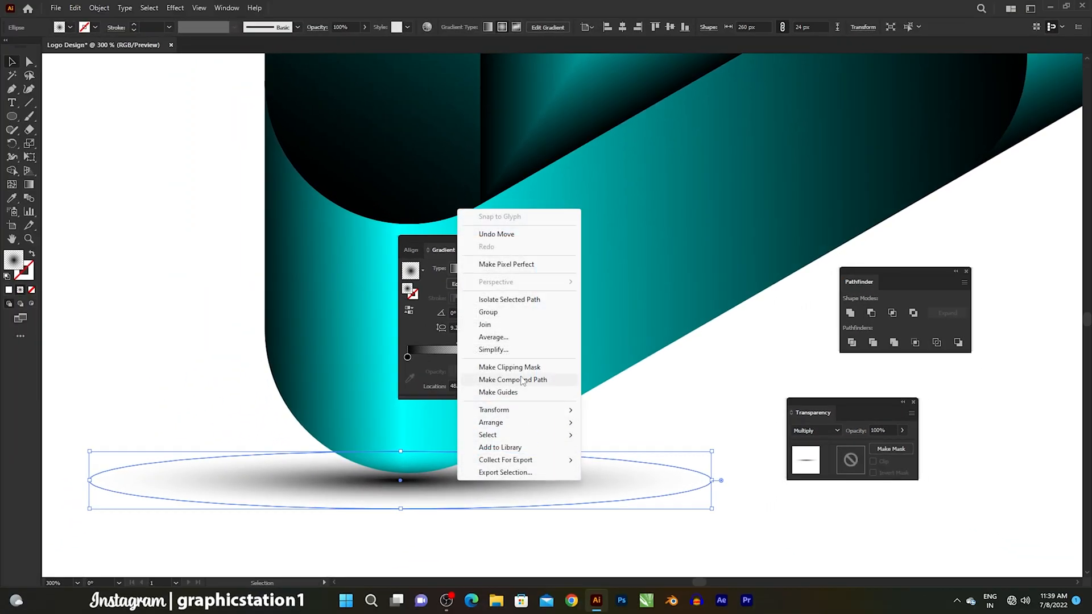
mouse_move(501, 422)
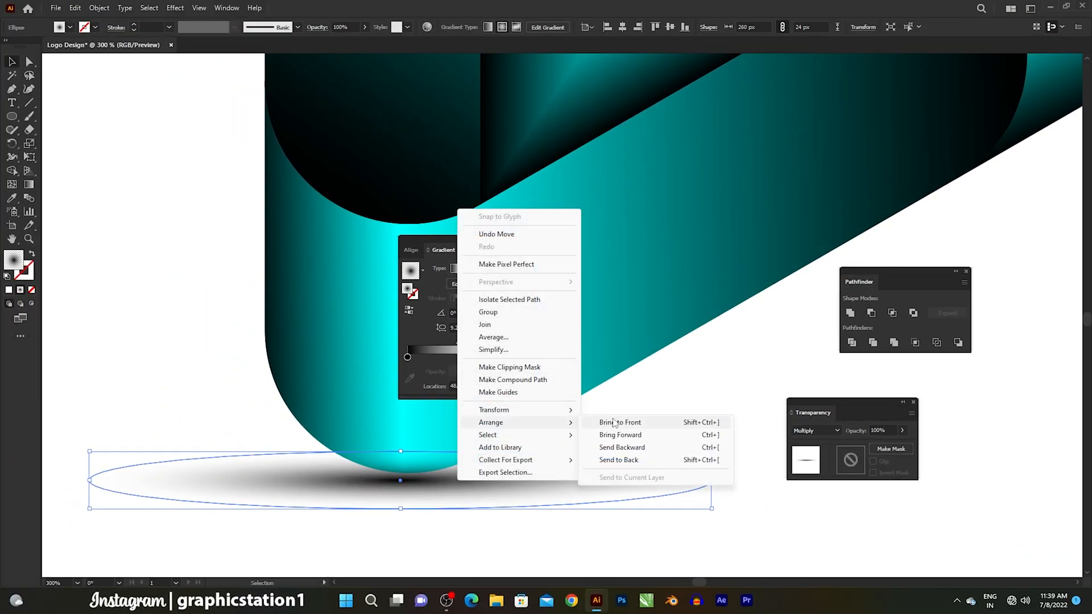
left_click(612, 459)
key("ctrl+shift+a")
scroll(402, 504, "up", 2)
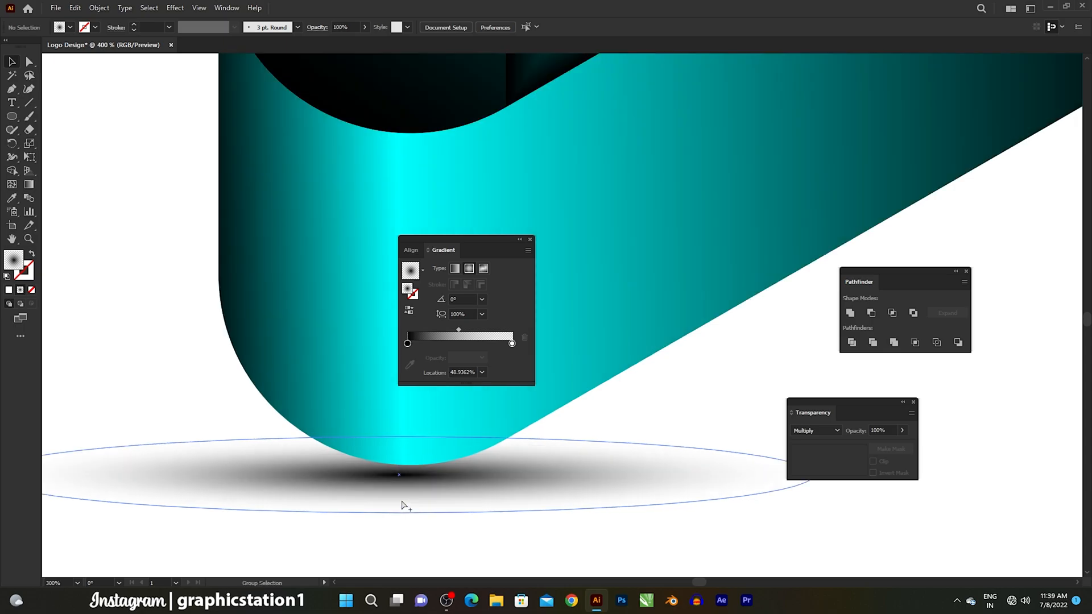
- Reduce the shadow ellipse's height to about 15 px, with its upper edge at the logo's bottom corner
left_click(403, 469)
left_click_drag(396, 405, 411, 470)
key("ctrl+shift+a")
scroll(416, 515, "down", 4)
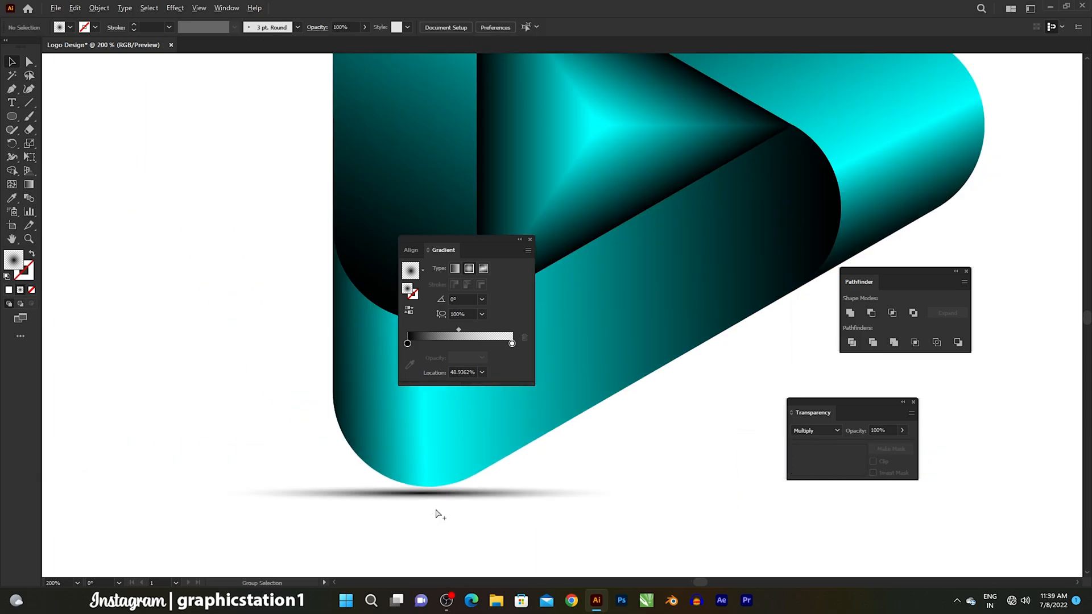
scroll(434, 511, "down", 2)
scroll(434, 508, "up", 4)
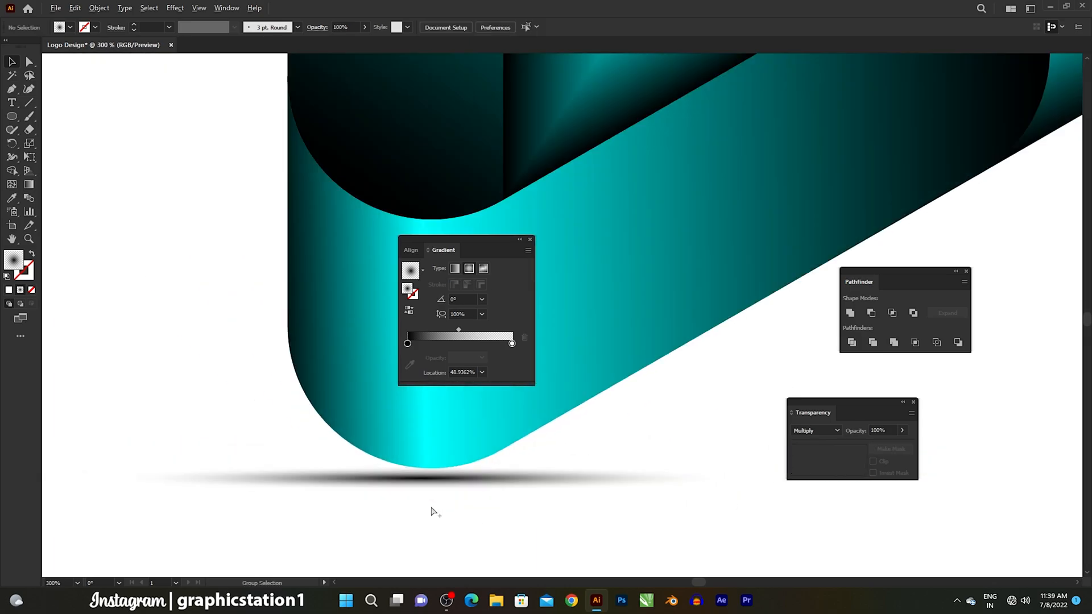
left_click(439, 490)
left_click_drag(421, 495, 422, 503)
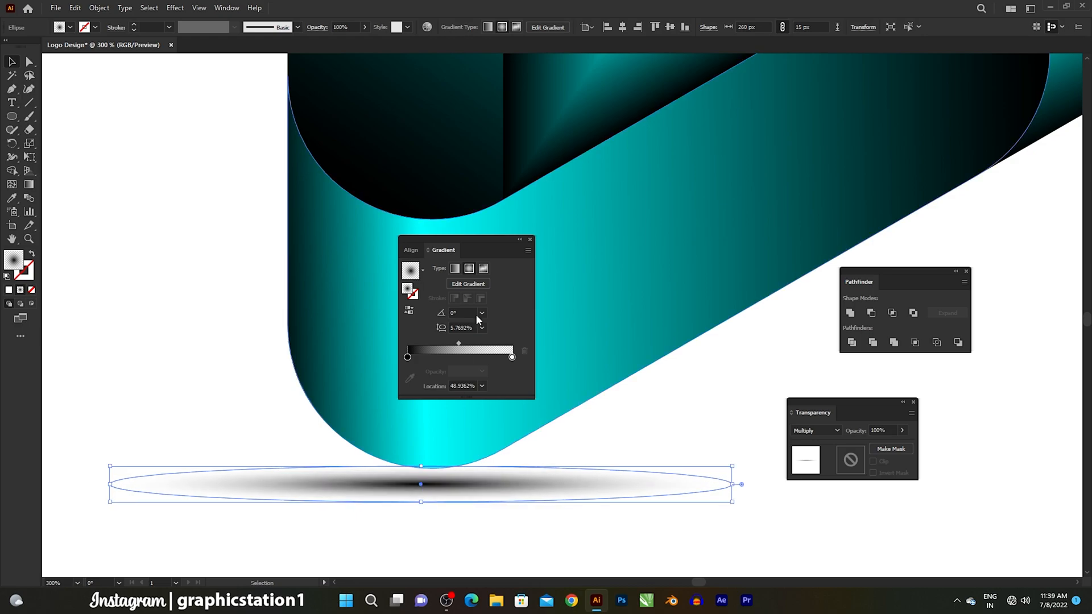
- Apply a Gaussian Blur with a 0.1 pixel radius to the shadow ellipse
left_click(531, 240)
left_click(173, 11)
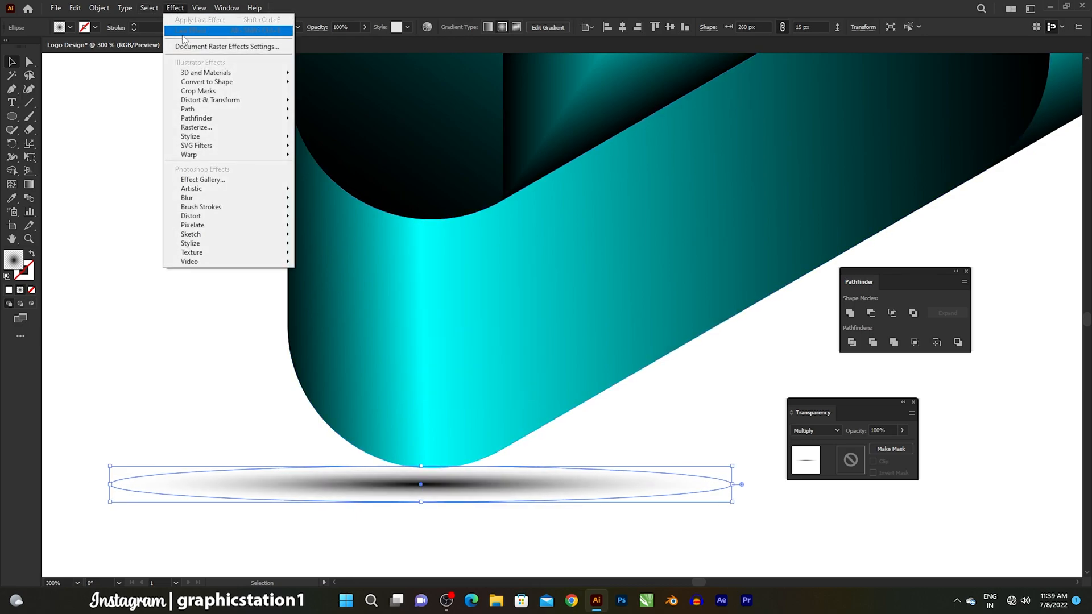
mouse_move(195, 199)
left_click(316, 199)
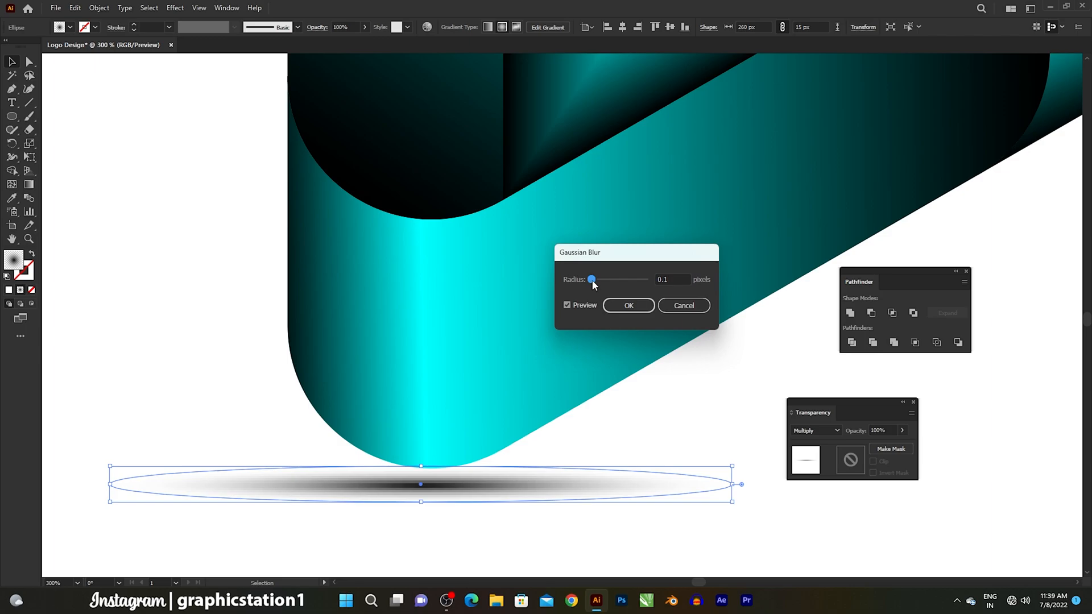
left_click(620, 308)
left_click(626, 439)
key("ctrl+1")
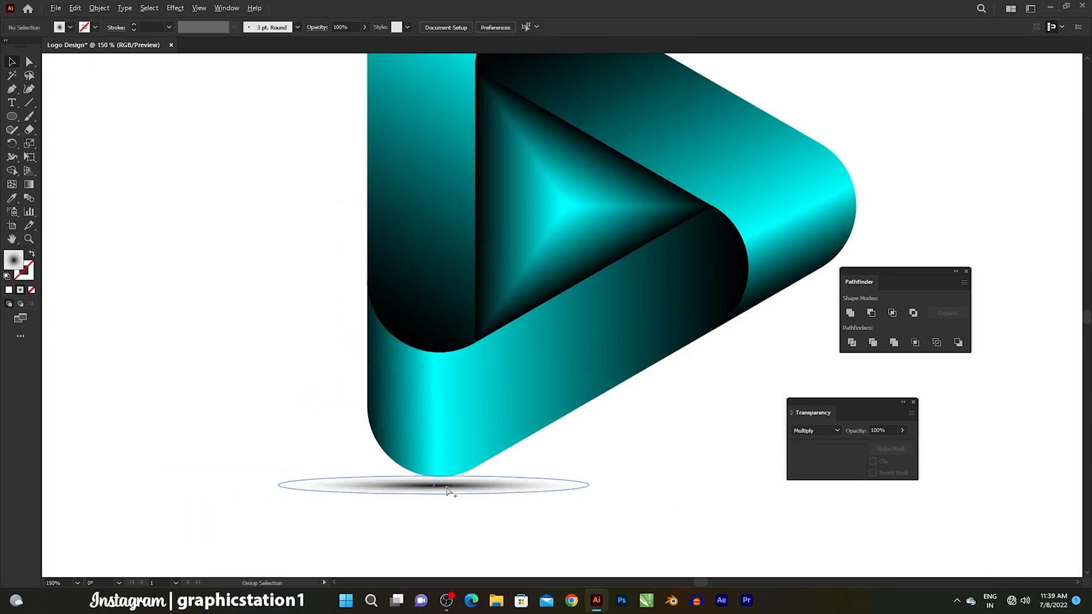
scroll(366, 383, "down", 1)
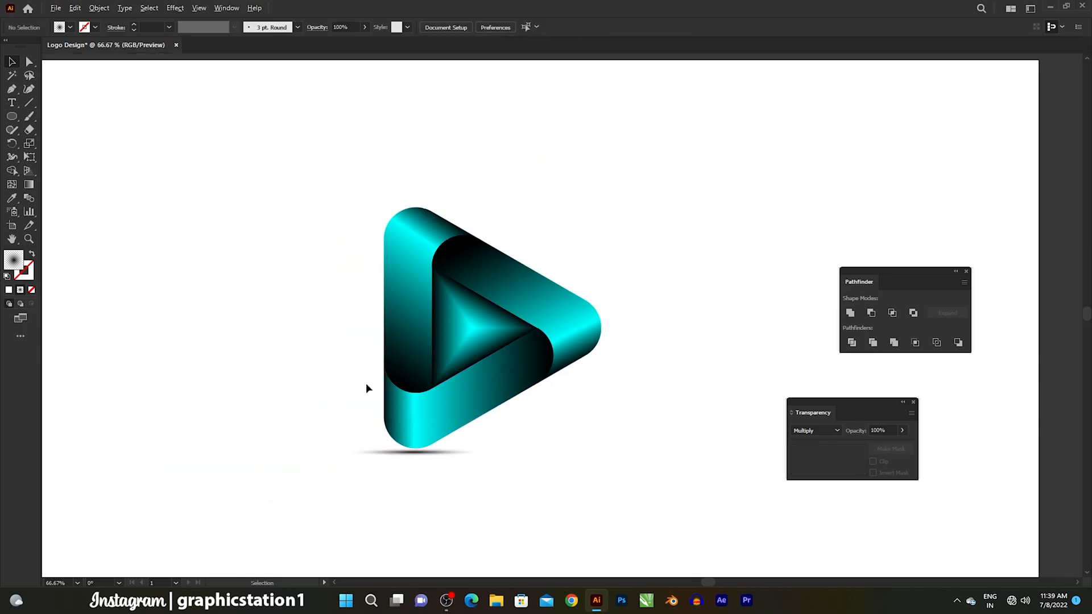
left_click_drag(585, 458, 617, 457)
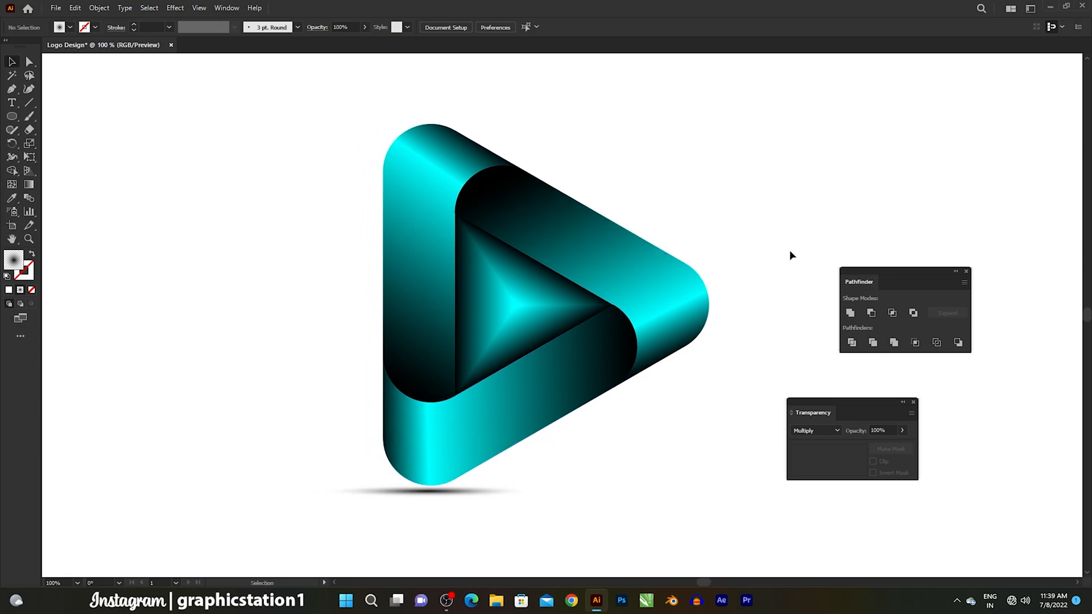